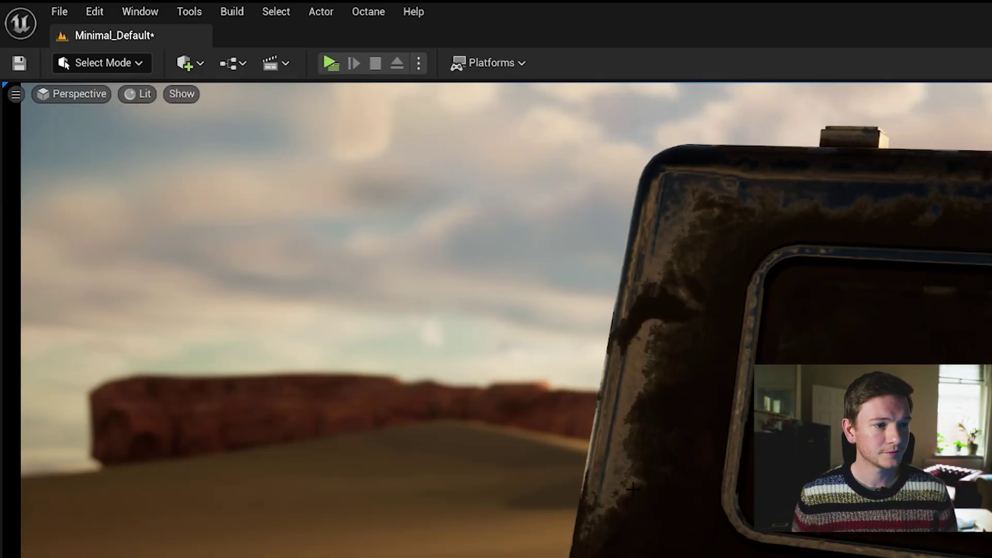
Load the Octane renderer and add a new Octane render target actor to the level
{"action": "left_click", "coordinate": [373, 14]}
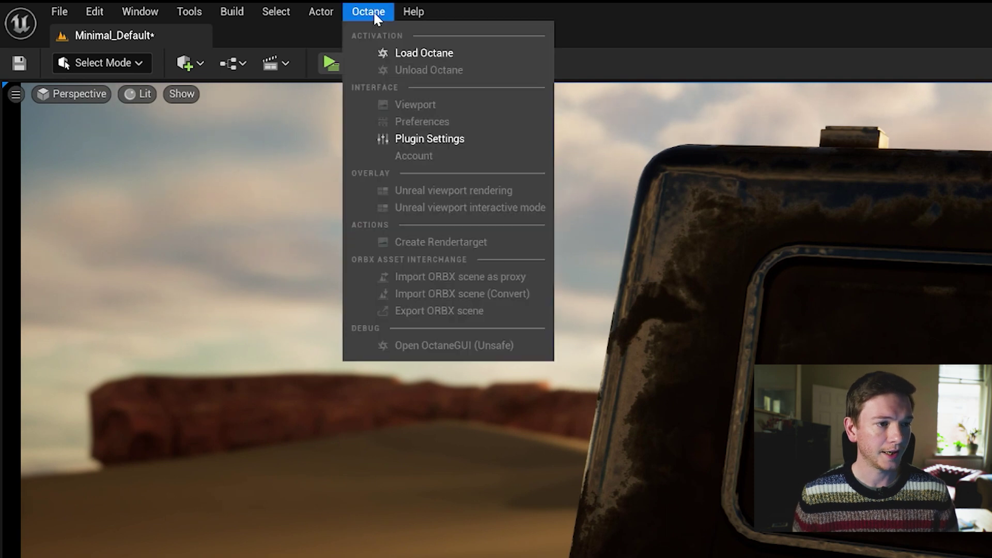
{"action": "left_click", "coordinate": [379, 52]}
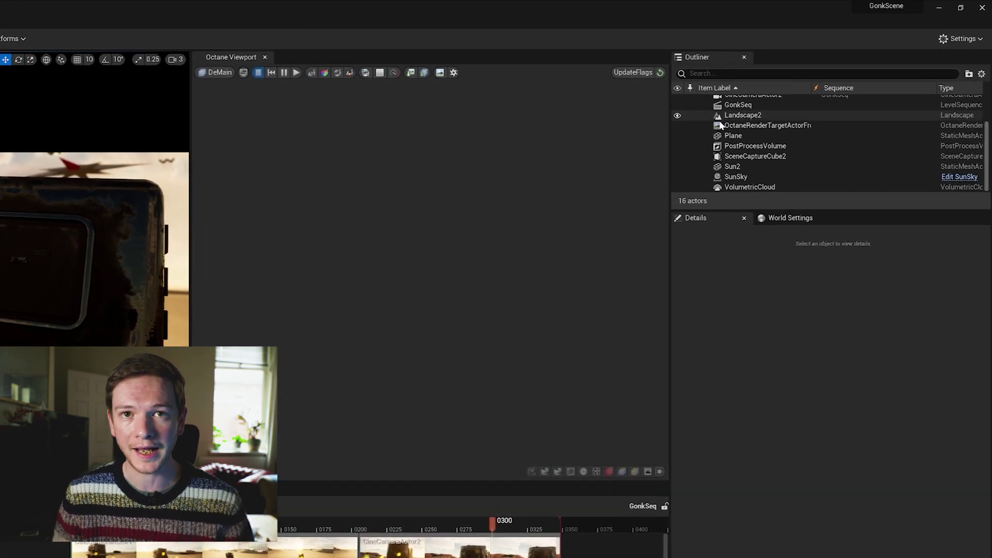
{"action": "left_click", "coordinate": [817, 96]}
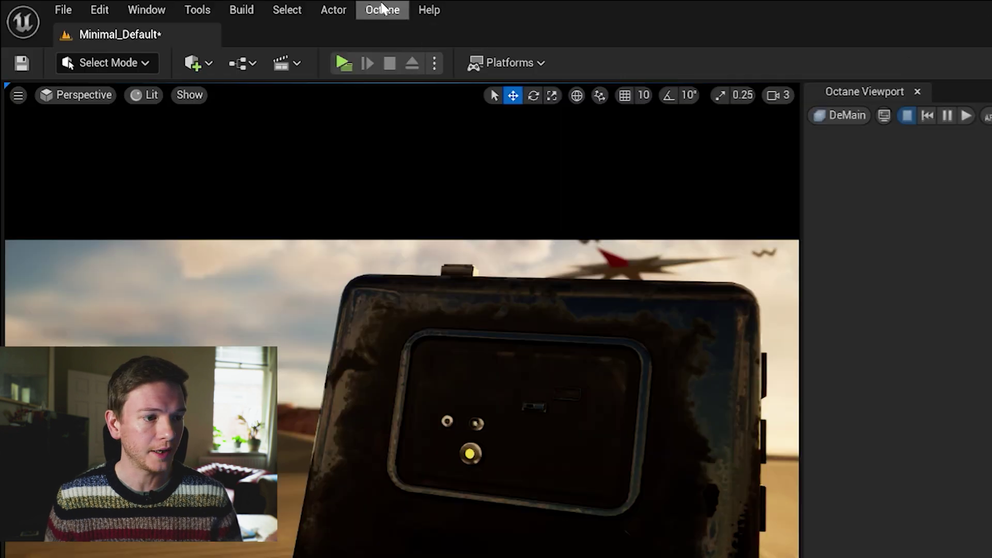
{"action": "left_click", "coordinate": [383, 9]}
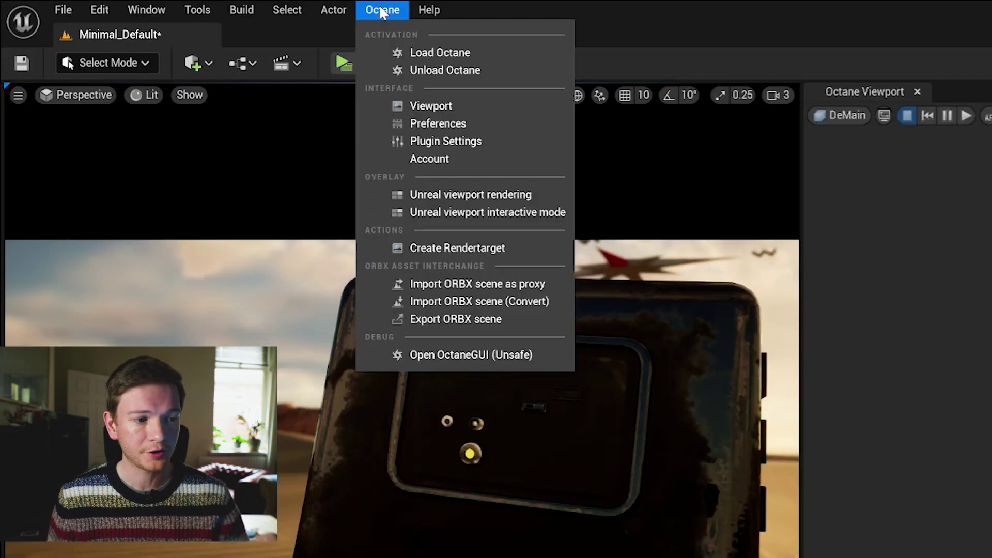
{"action": "left_click", "coordinate": [411, 248]}
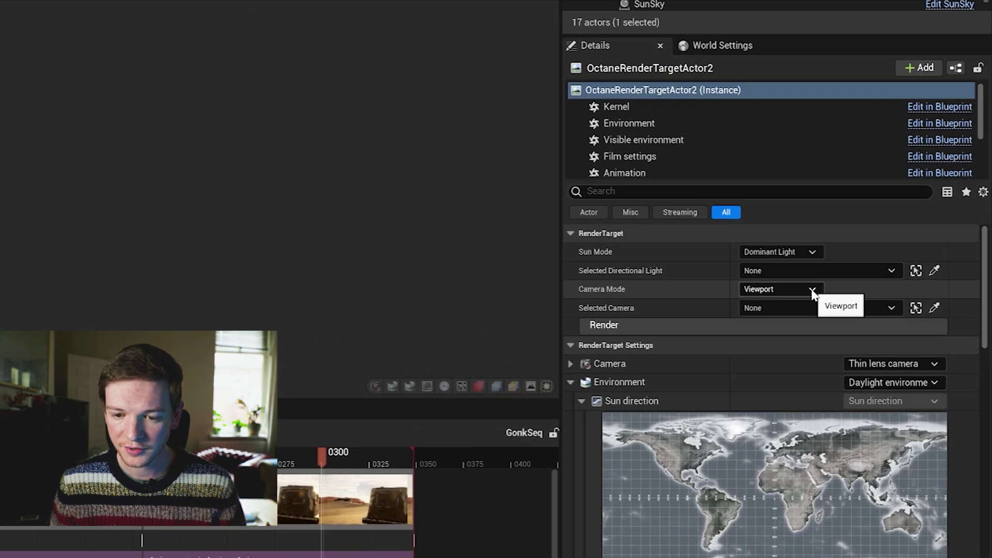
Set the render target's Camera Mode to Selected Camera with CineCameraActor1
{"action": "left_click", "coordinate": [813, 291]}
{"action": "left_click", "coordinate": [801, 325]}
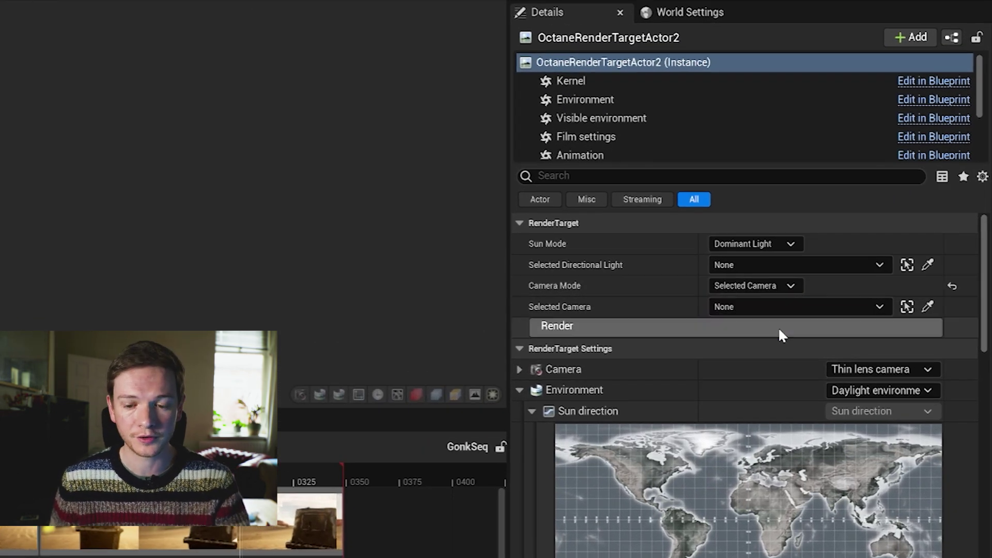
{"action": "left_click", "coordinate": [783, 306]}
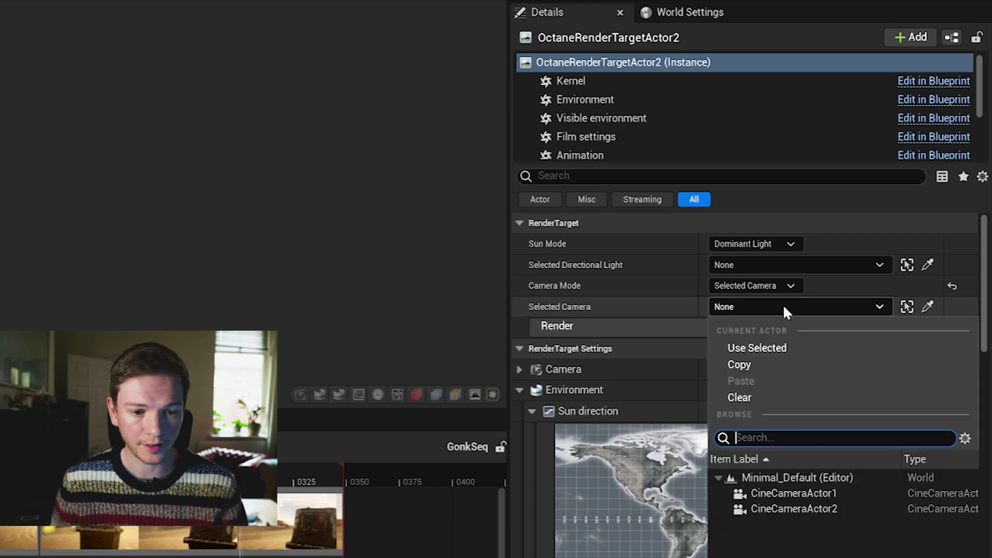
{"action": "left_click", "coordinate": [797, 494]}
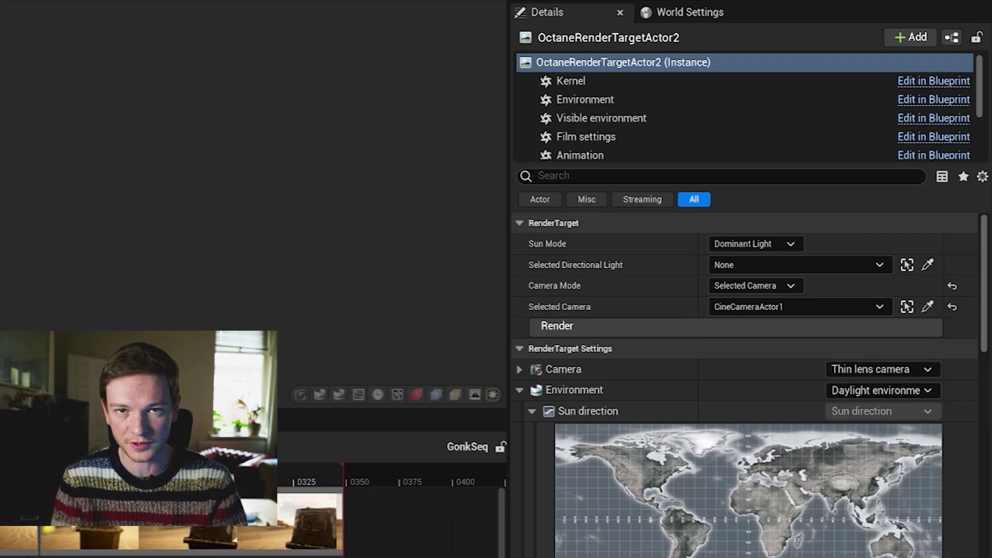
Start the Octane render and let it finish at 128 samples per pixel
{"action": "left_click", "coordinate": [618, 323]}
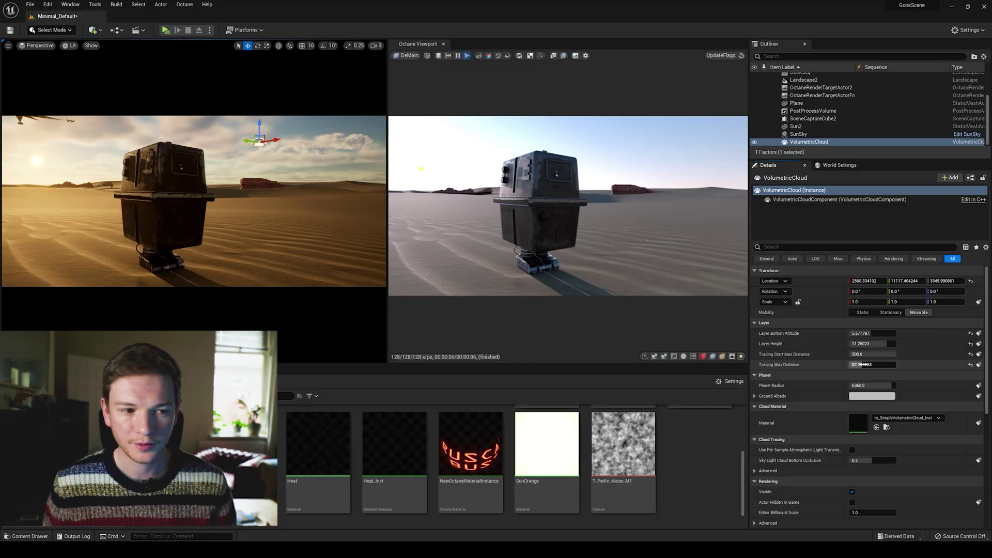
Hide Megascans, Anim_metarigAction and Landscape2 in the Outliner so only sky renders
{"action": "scroll", "coordinate": [808, 129], "scroll_direction": "up", "scroll_amount": 3}
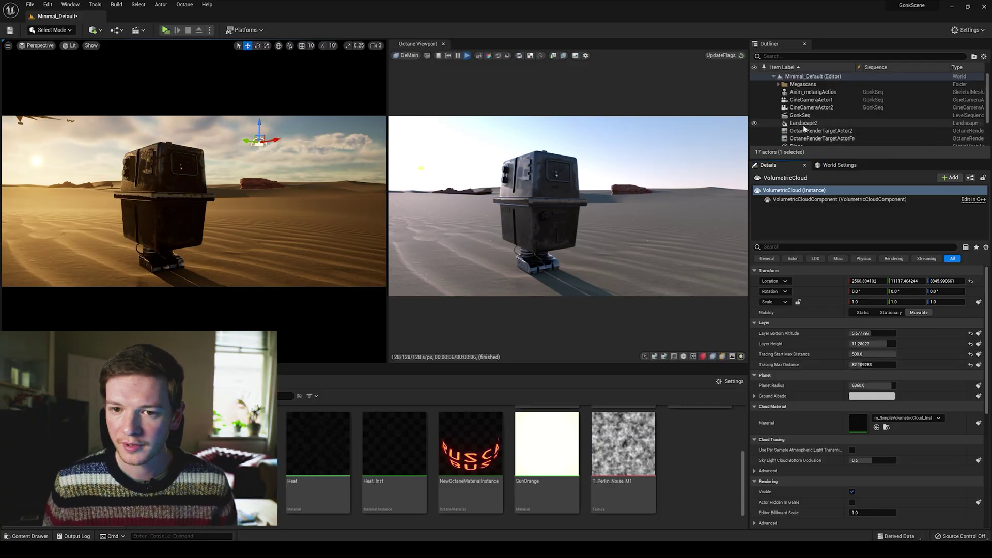
{"action": "left_click", "coordinate": [755, 84]}
{"action": "left_click", "coordinate": [754, 92]}
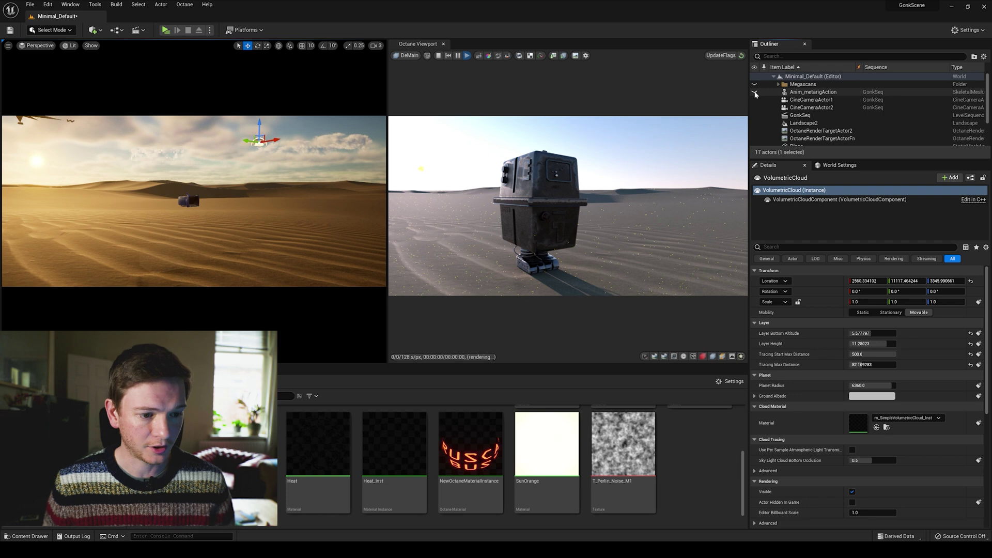
{"action": "left_click", "coordinate": [754, 123]}
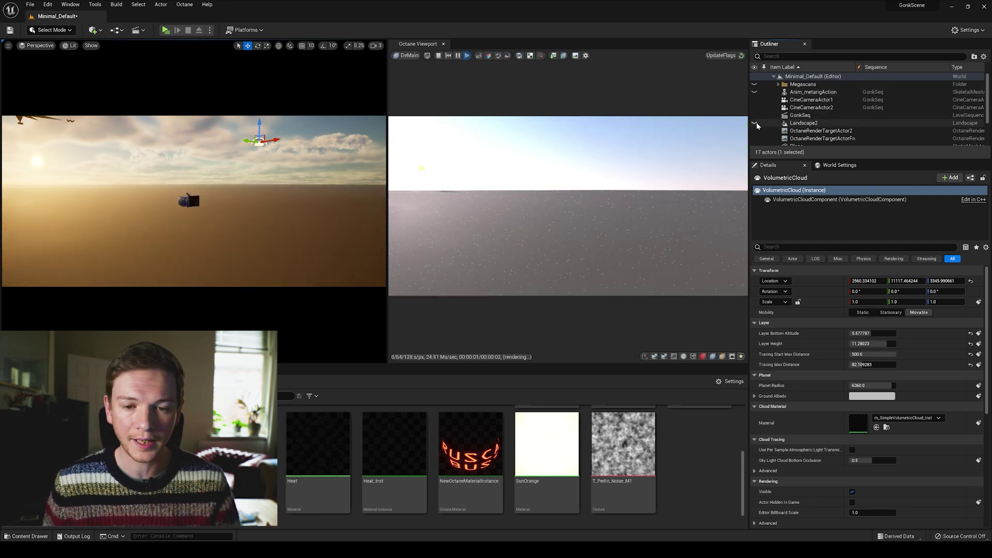
{"action": "scroll", "coordinate": [756, 126], "scroll_direction": "down", "scroll_amount": 1}
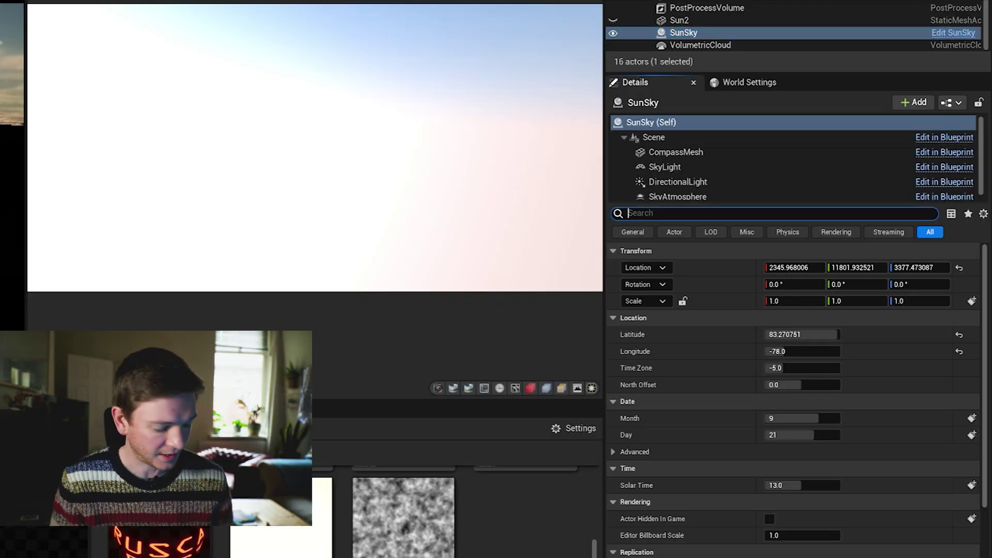
Filter the SunSky's Details by 'sun' and select its DirectionalLight component
{"action": "left_click", "coordinate": [775, 213]}
{"action": "type", "text": "sun"}
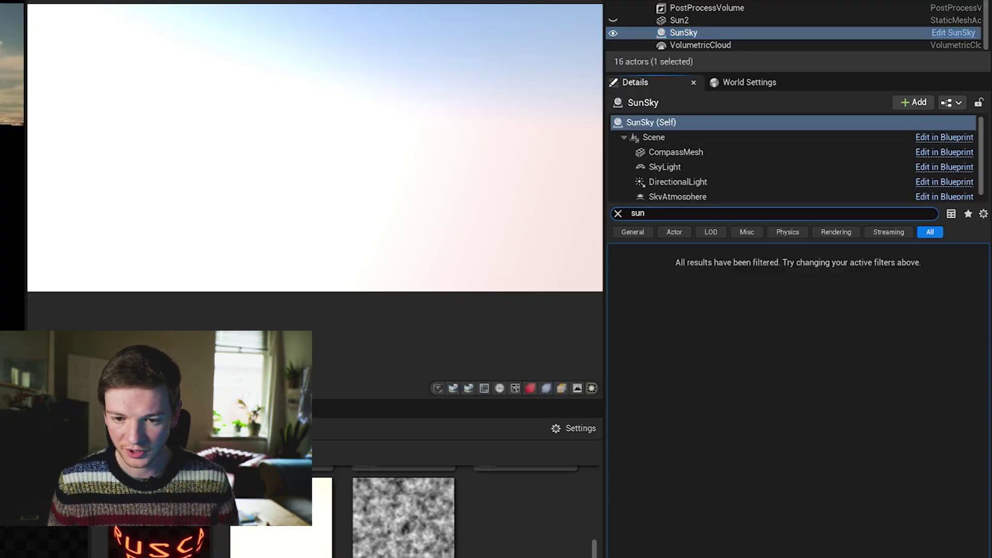
{"action": "left_click", "coordinate": [711, 184]}
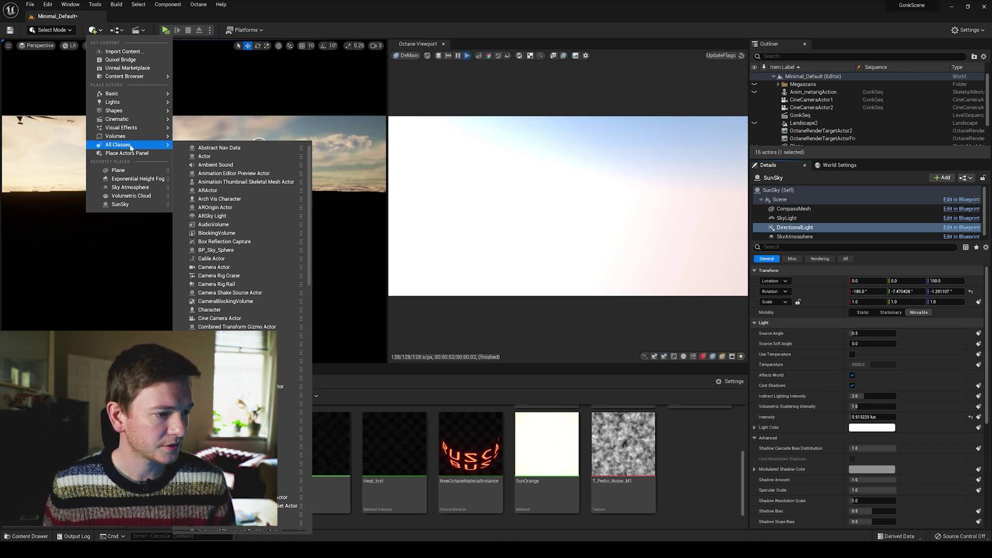
Place a Scene Capture Cube and assign it a new cube render target named Tatoine
{"action": "type", "text": "scene"}
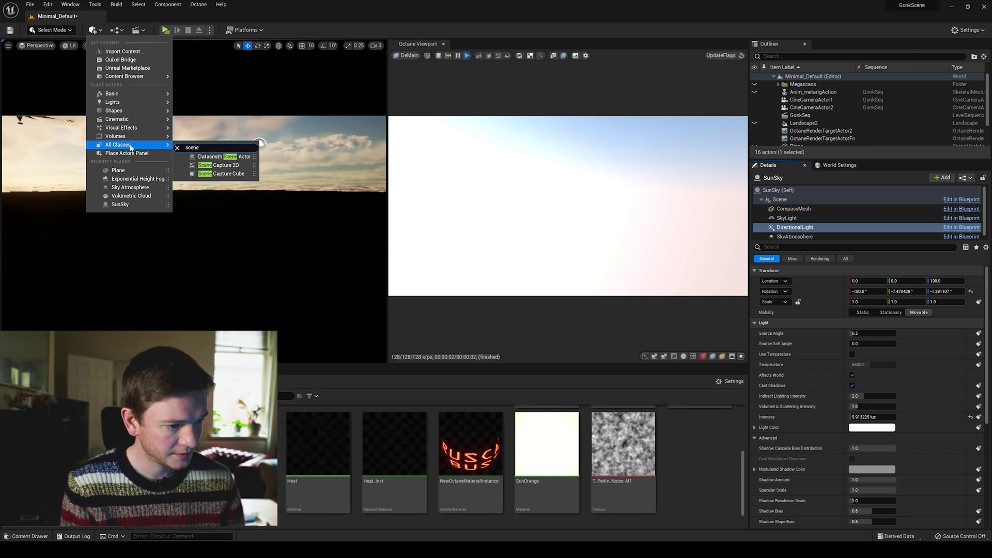
{"action": "left_click", "coordinate": [221, 170]}
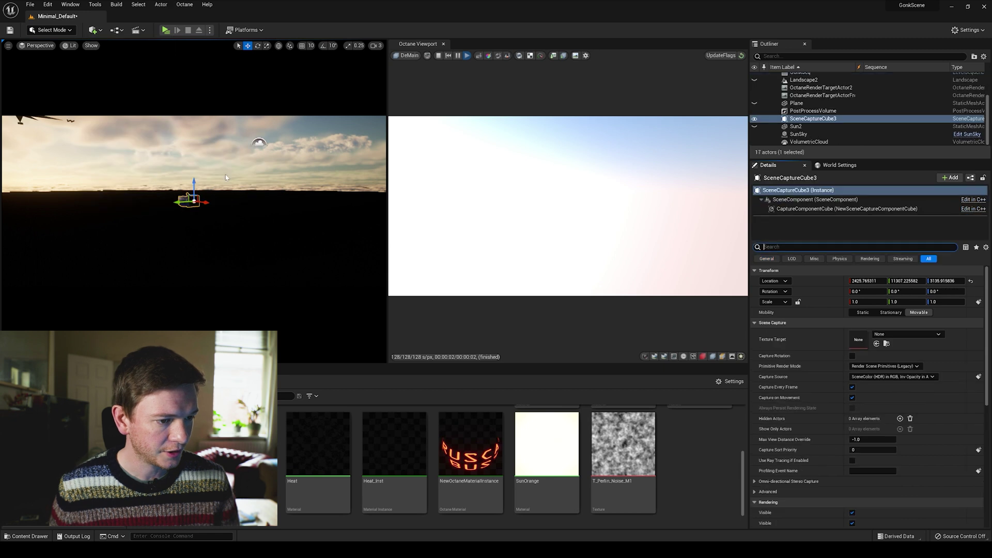
{"action": "right_click", "coordinate": [686, 436]}
{"action": "mouse_move", "coordinate": [711, 421]}
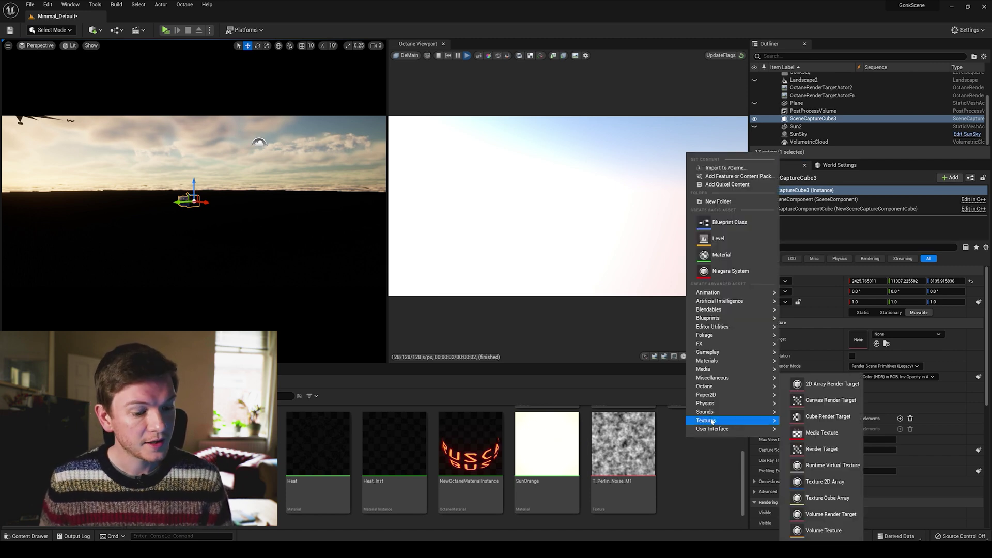
{"action": "left_click", "coordinate": [801, 417]}
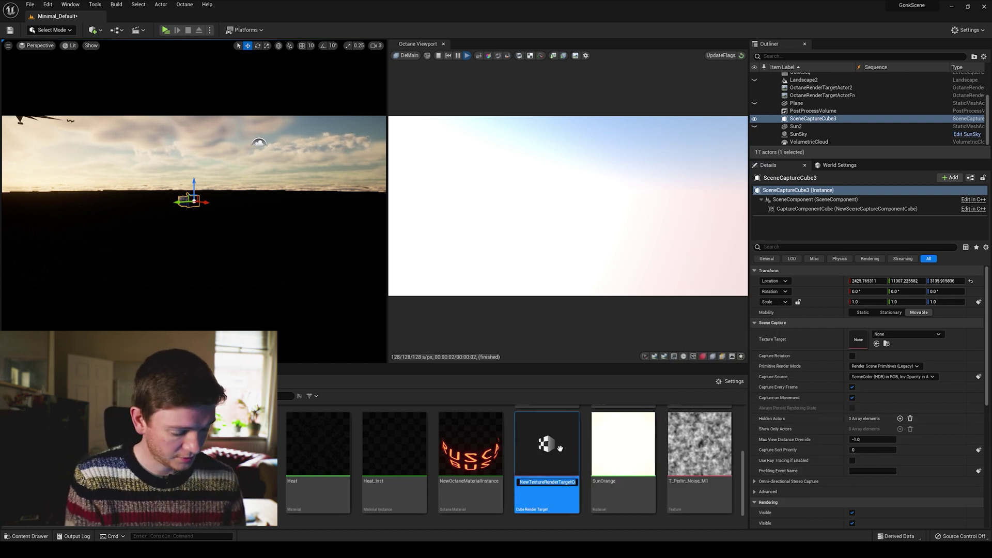
{"action": "type", "text": "Te"}
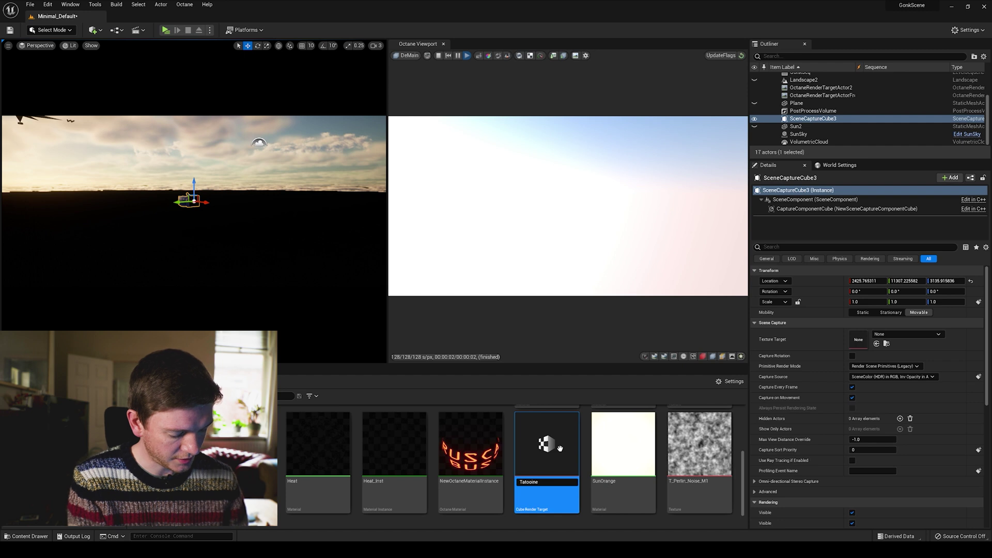
{"action": "type", "text": "toine"}
{"action": "key", "text": "Return"}
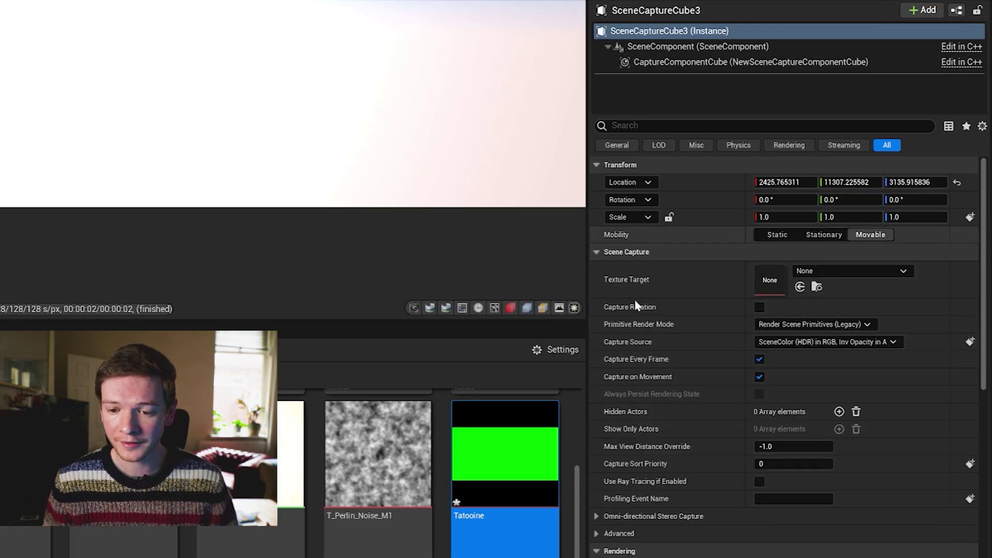
{"action": "left_click_drag", "start_coordinate": [531, 477], "coordinate": [767, 278]}
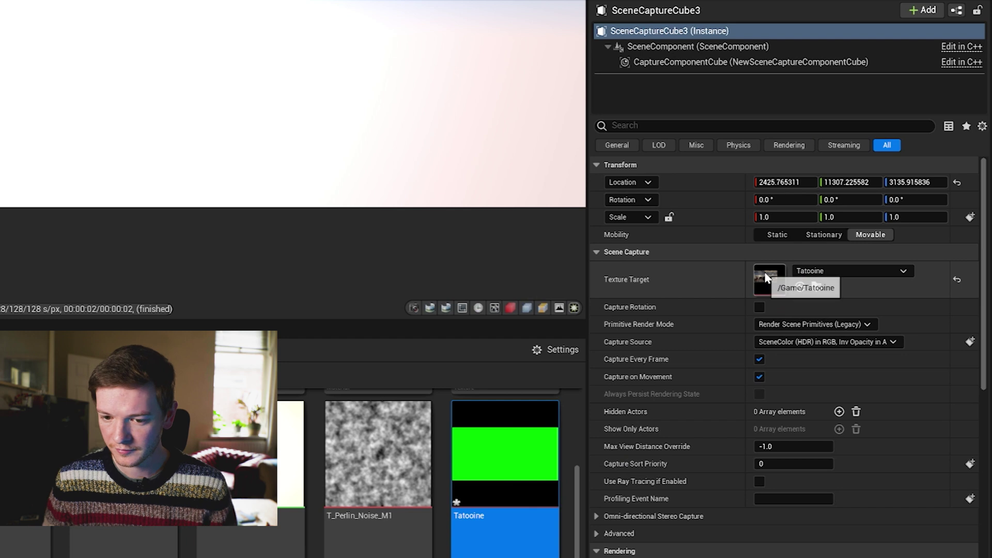
Set Tatoine's Size X to 1024 and turn off Capture Every Frame and Capture on Movement
{"action": "double_click", "coordinate": [518, 485]}
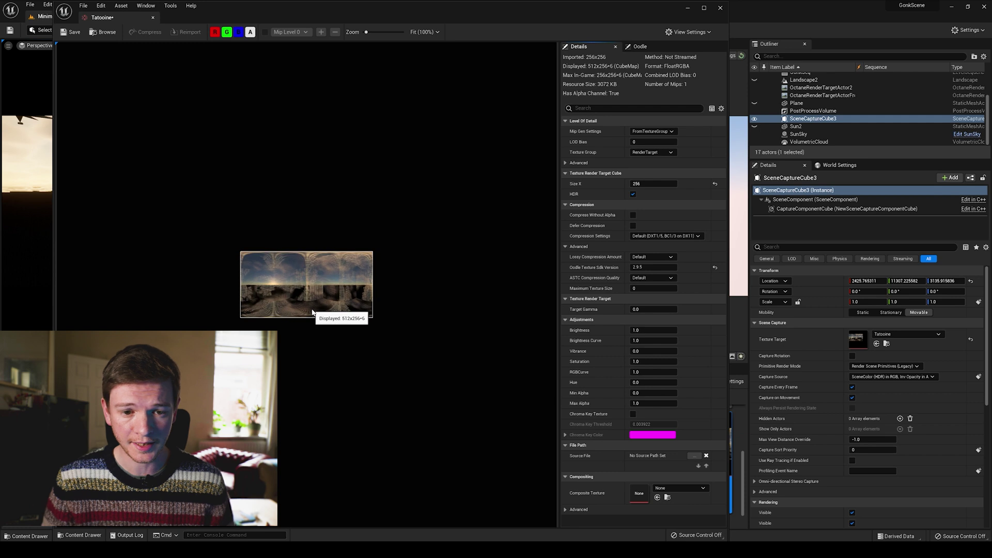
{"action": "left_click", "coordinate": [652, 184]}
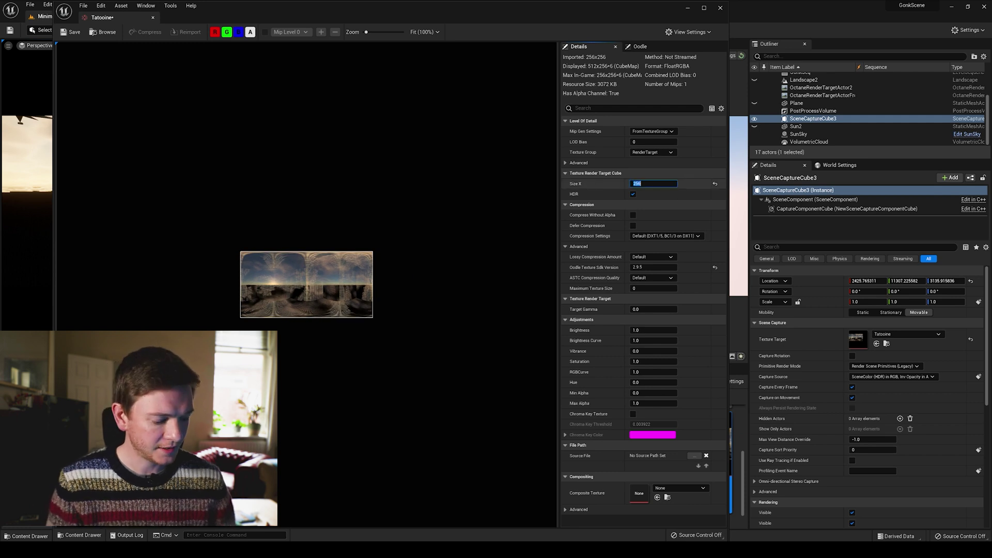
{"action": "type", "text": "10"}
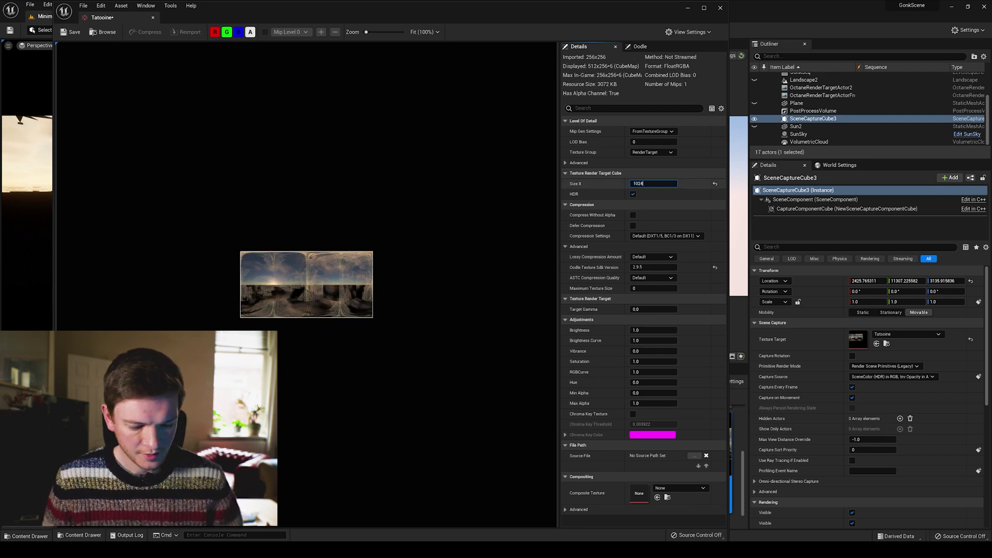
{"action": "type", "text": "24"}
{"action": "key", "text": "Return"}
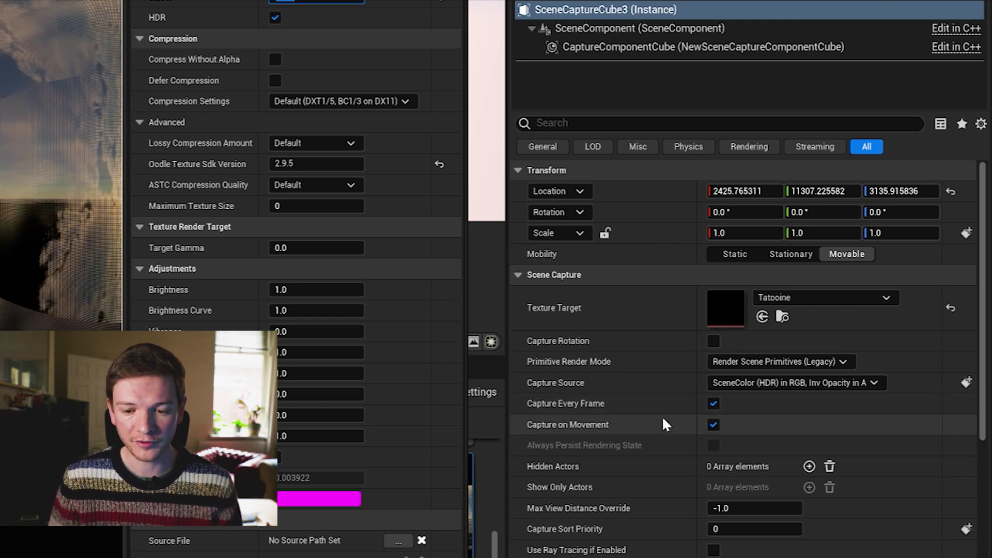
{"action": "left_click", "coordinate": [712, 404]}
{"action": "left_click", "coordinate": [714, 425]}
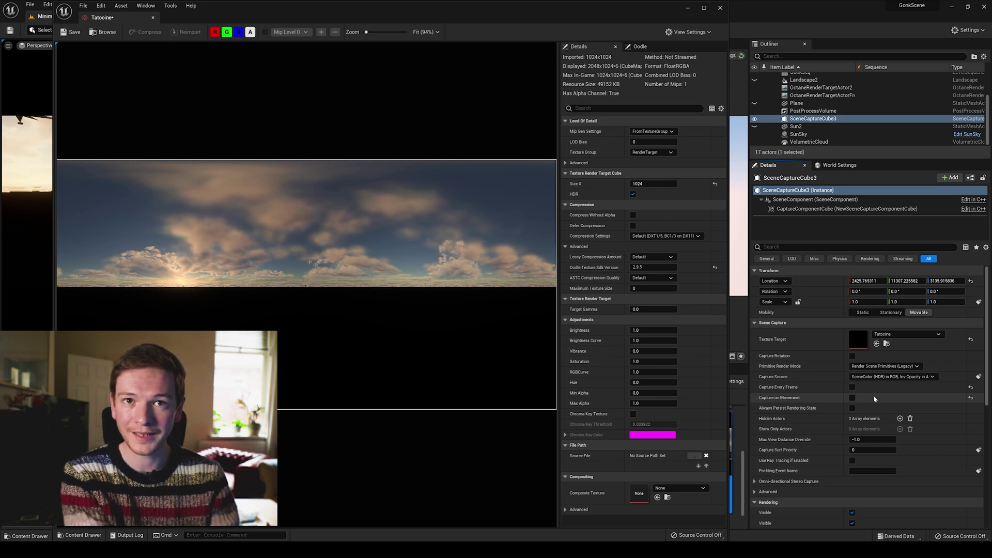
Create the static texture Tatoine_Tex from the Tatoine render target and select it
{"action": "left_click", "coordinate": [721, 9]}
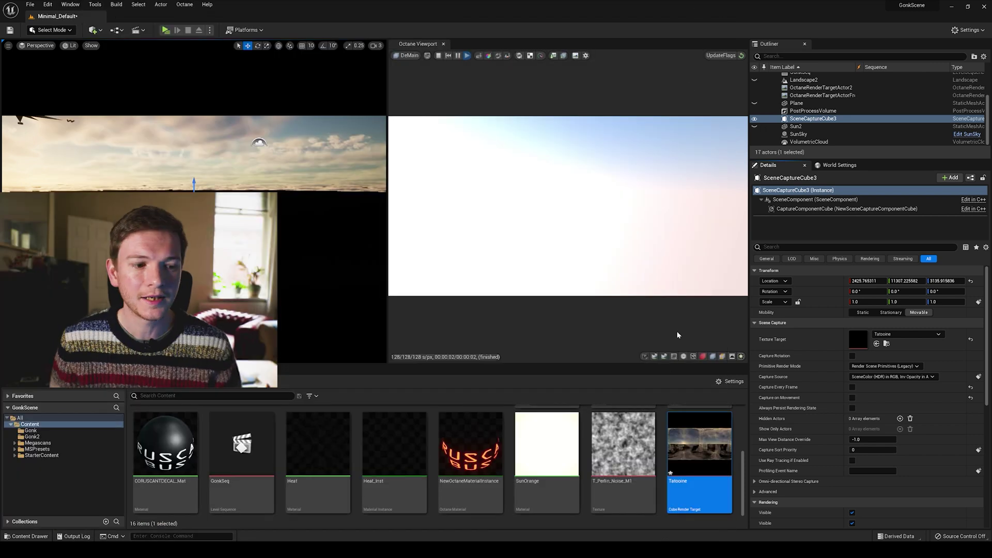
{"action": "right_click", "coordinate": [698, 442]}
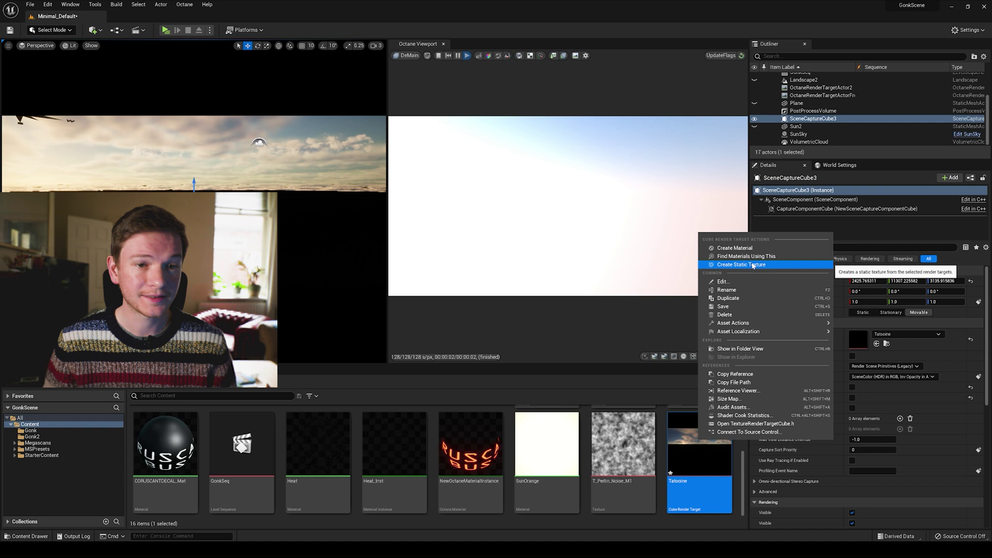
{"action": "left_click", "coordinate": [770, 266]}
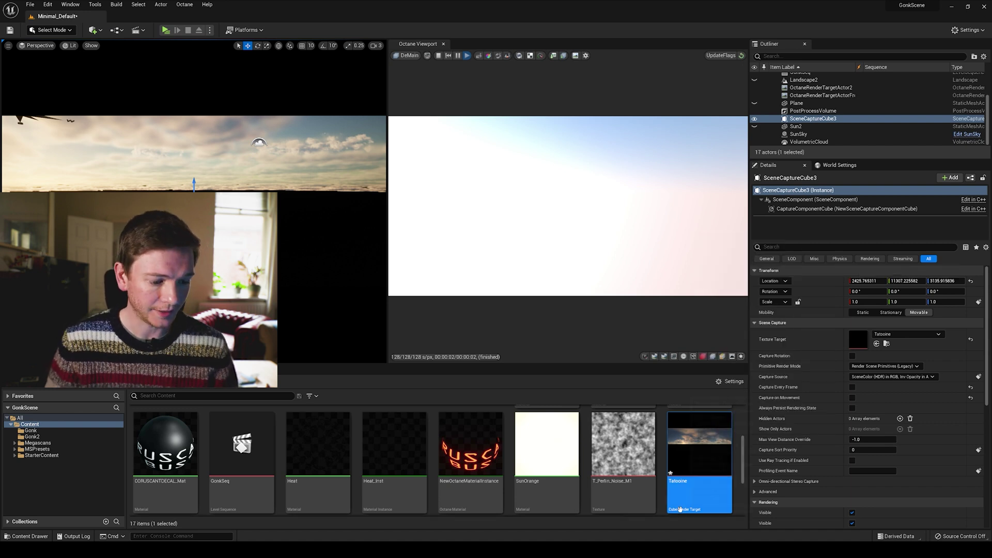
{"action": "scroll", "coordinate": [687, 503], "scroll_direction": "down", "scroll_amount": 2}
{"action": "left_click", "coordinate": [159, 474]}
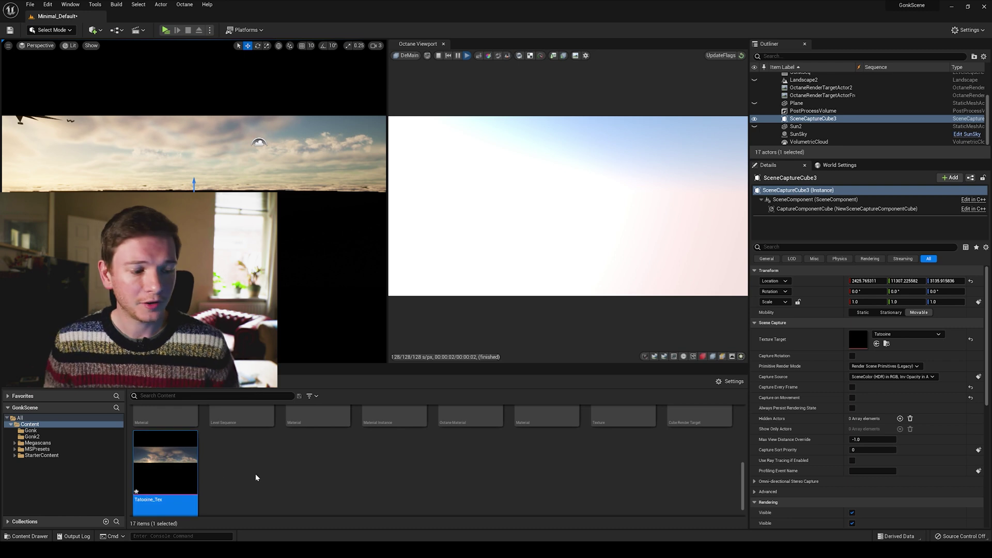
Save the modified assets, then unhide the Gonk droid, Megascans rocks and Landscape2
{"action": "left_click", "coordinate": [111, 382]}
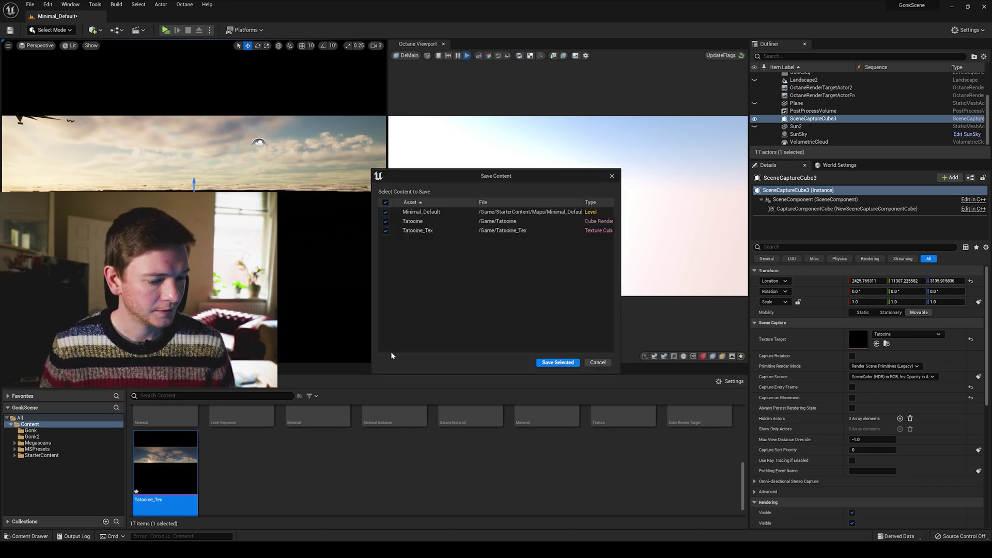
{"action": "left_click", "coordinate": [558, 362]}
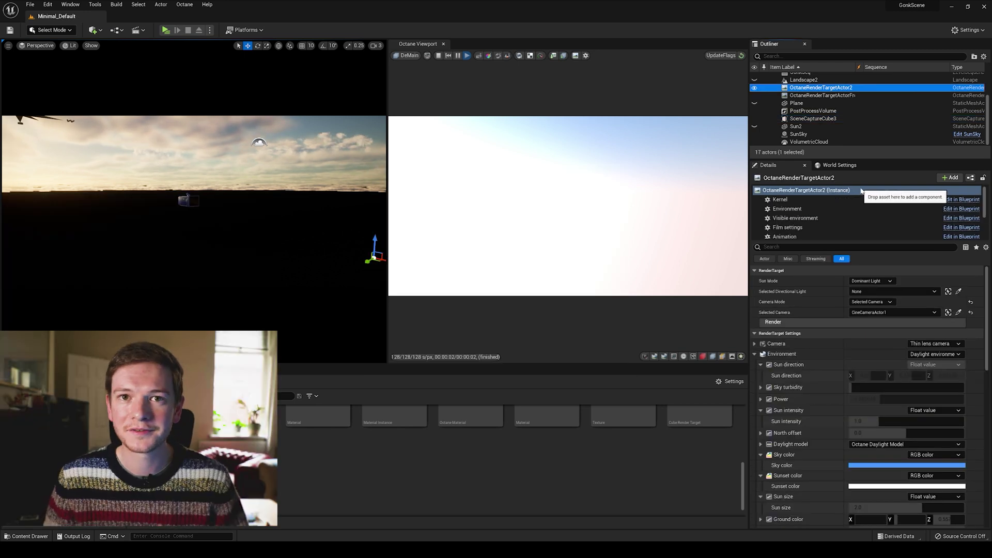
{"action": "scroll", "coordinate": [819, 122], "scroll_direction": "up", "scroll_amount": 2}
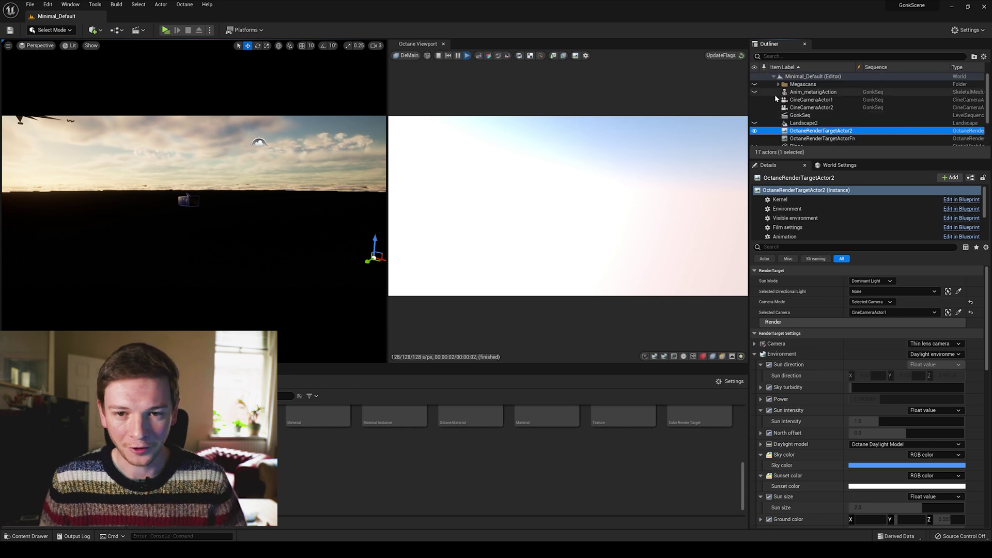
{"action": "left_click", "coordinate": [756, 92]}
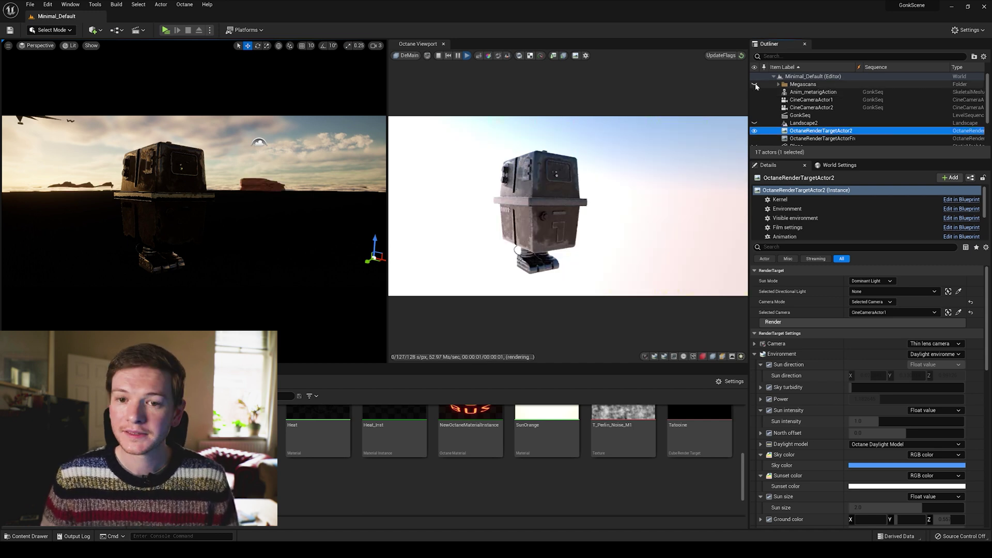
{"action": "left_click", "coordinate": [754, 85]}
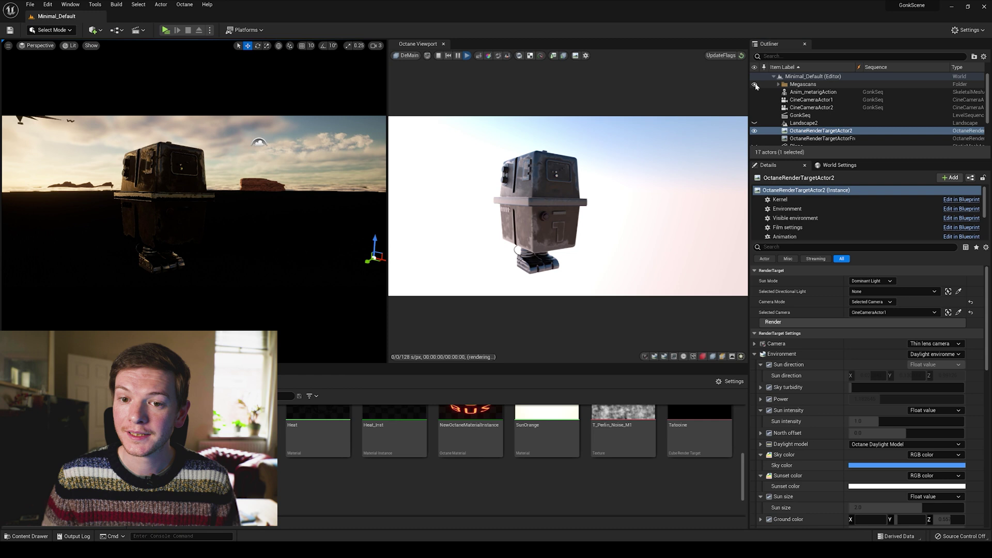
{"action": "left_click", "coordinate": [754, 123]}
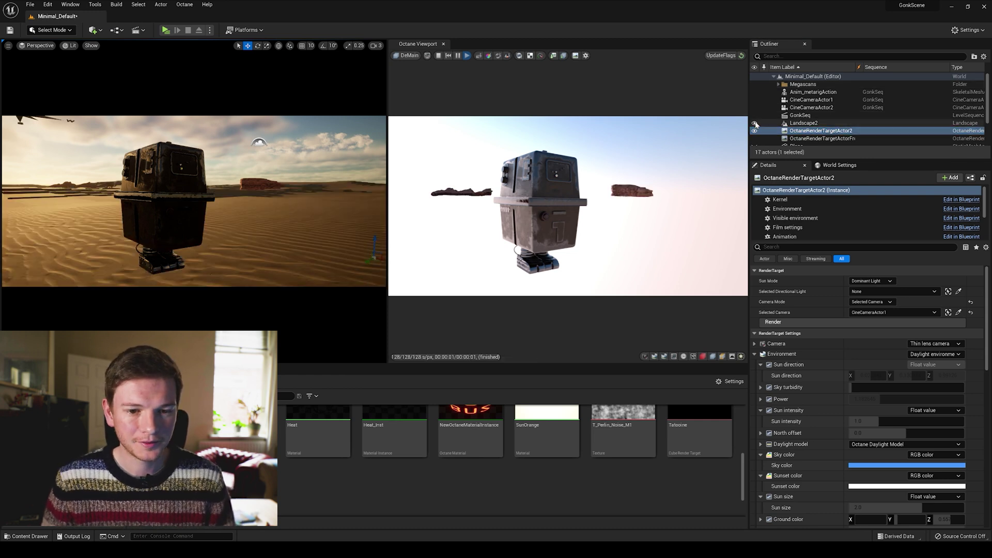
{"action": "scroll", "coordinate": [765, 124], "scroll_direction": "down", "scroll_amount": 1}
{"action": "scroll", "coordinate": [765, 122], "scroll_direction": "down", "scroll_amount": 1}
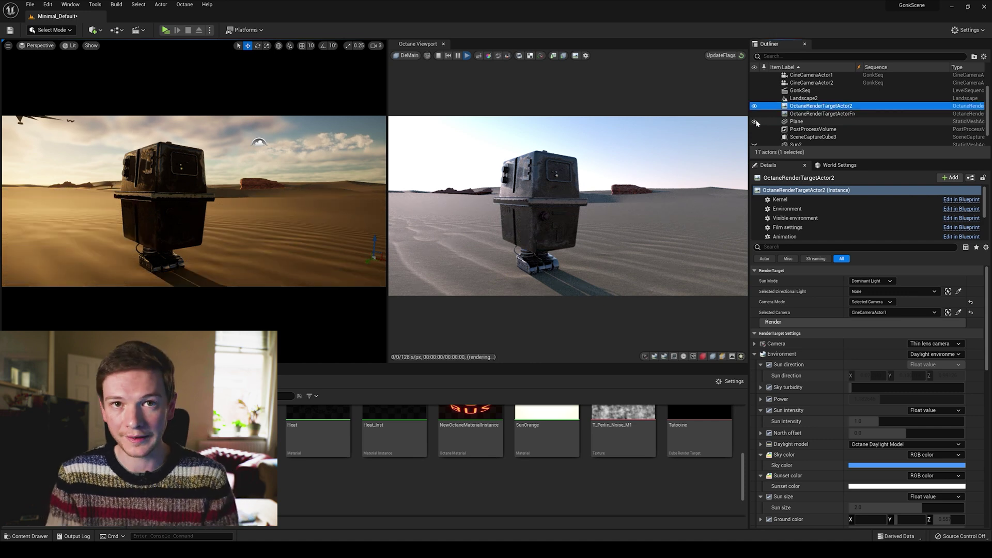
{"action": "scroll", "coordinate": [774, 124], "scroll_direction": "down", "scroll_amount": 1}
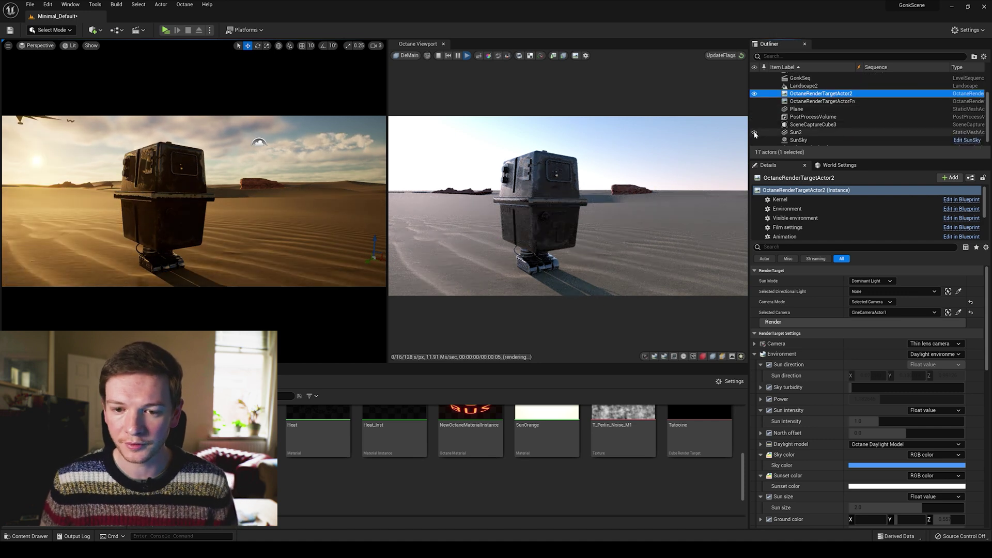
{"action": "scroll", "coordinate": [775, 129], "scroll_direction": "down", "scroll_amount": 1}
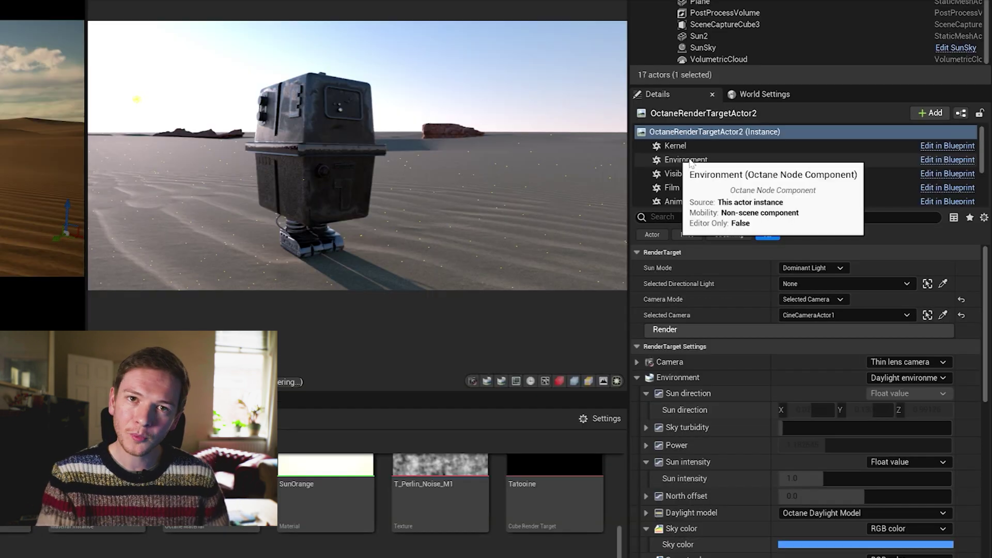
Switch the Octane Environment to No node, then back to Daylight environment
{"action": "left_click", "coordinate": [813, 209]}
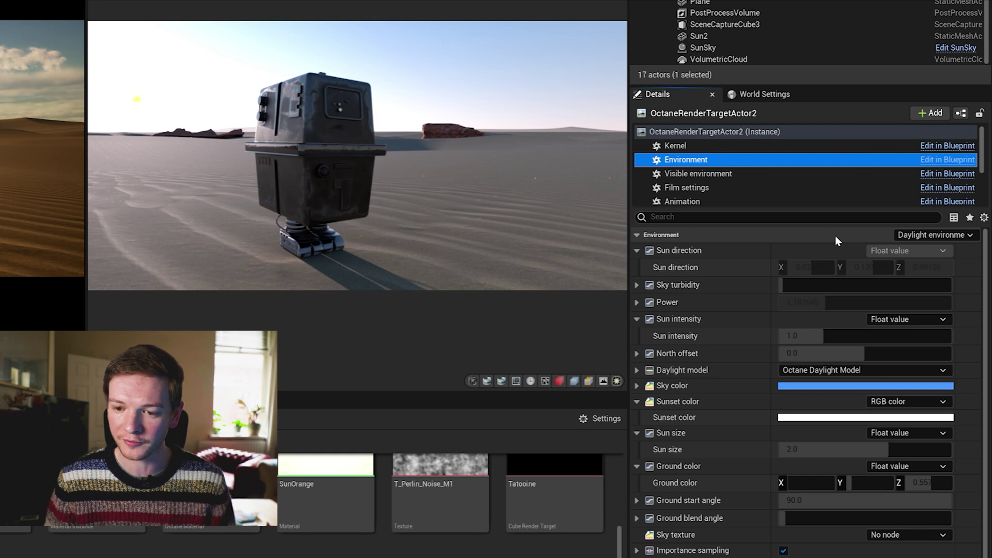
{"action": "left_click", "coordinate": [911, 236]}
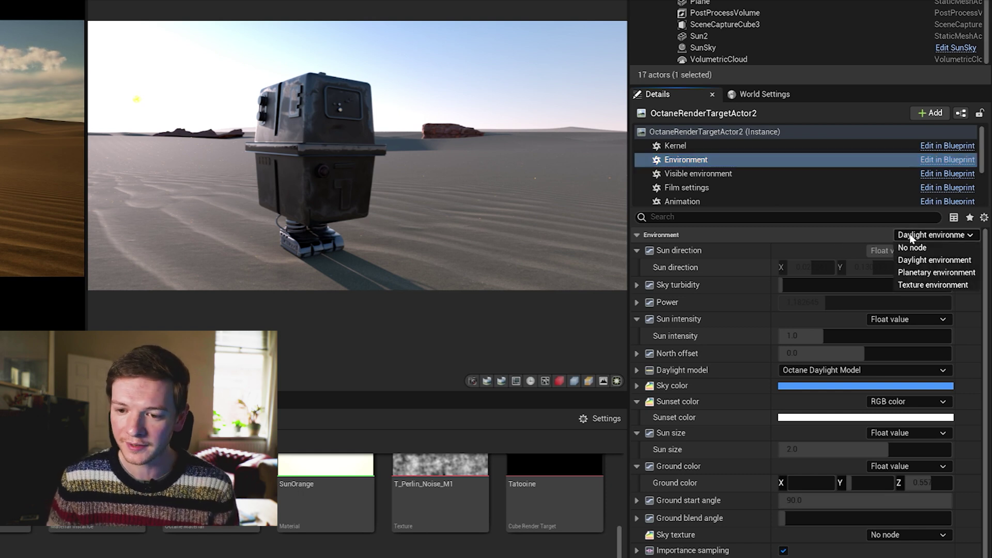
{"action": "left_click", "coordinate": [910, 247]}
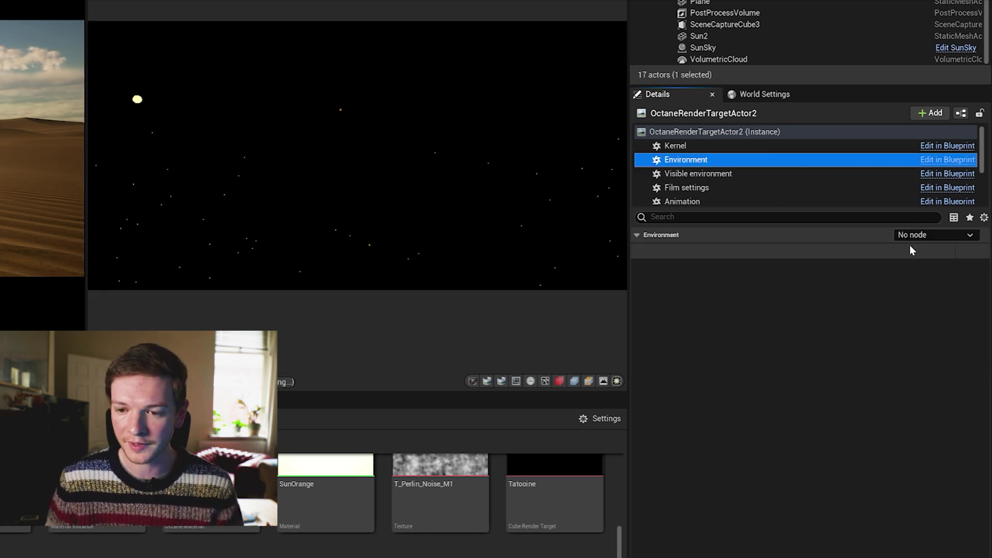
{"action": "left_click", "coordinate": [910, 237]}
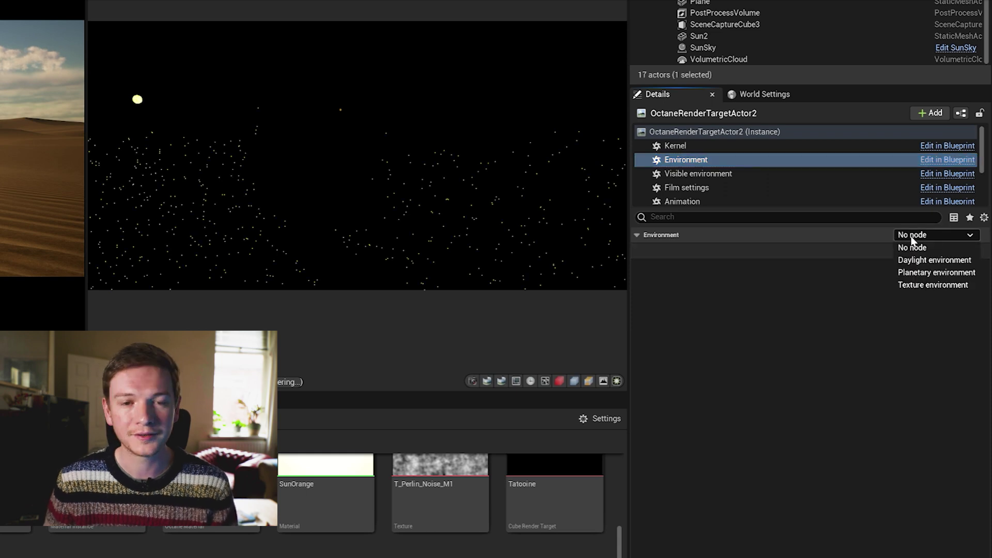
{"action": "left_click", "coordinate": [915, 261]}
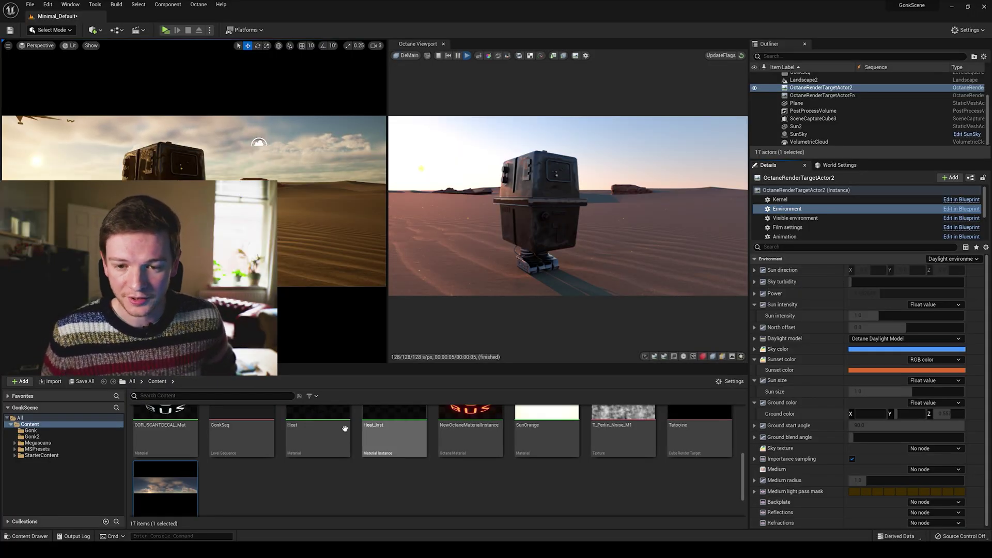
Set the Daylight Sky texture to an RGB image using Tatooine_Tex from the Content Browser
{"action": "scroll", "coordinate": [218, 472], "scroll_direction": "down", "scroll_amount": 2}
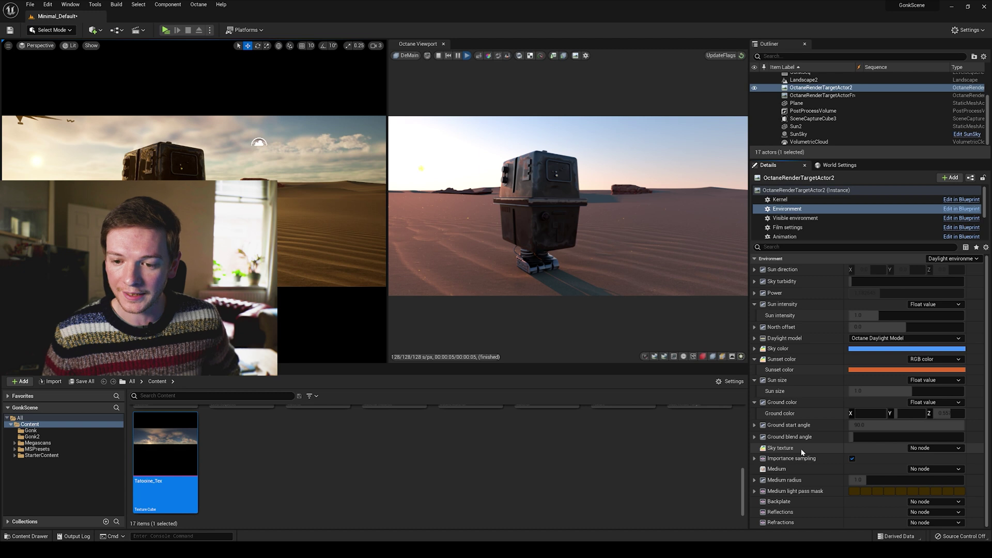
{"action": "left_click", "coordinate": [930, 447]}
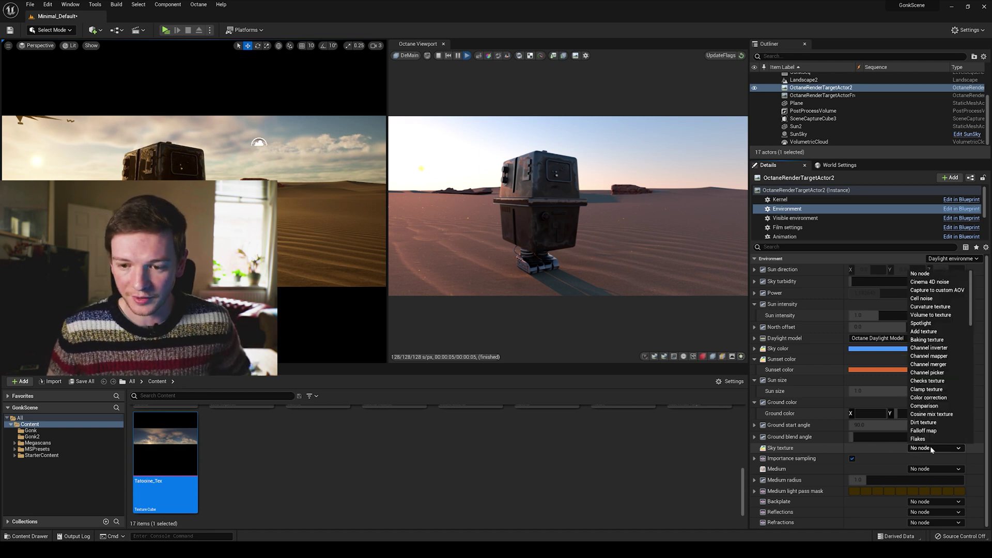
{"action": "scroll", "coordinate": [938, 413], "scroll_direction": "down", "scroll_amount": 4}
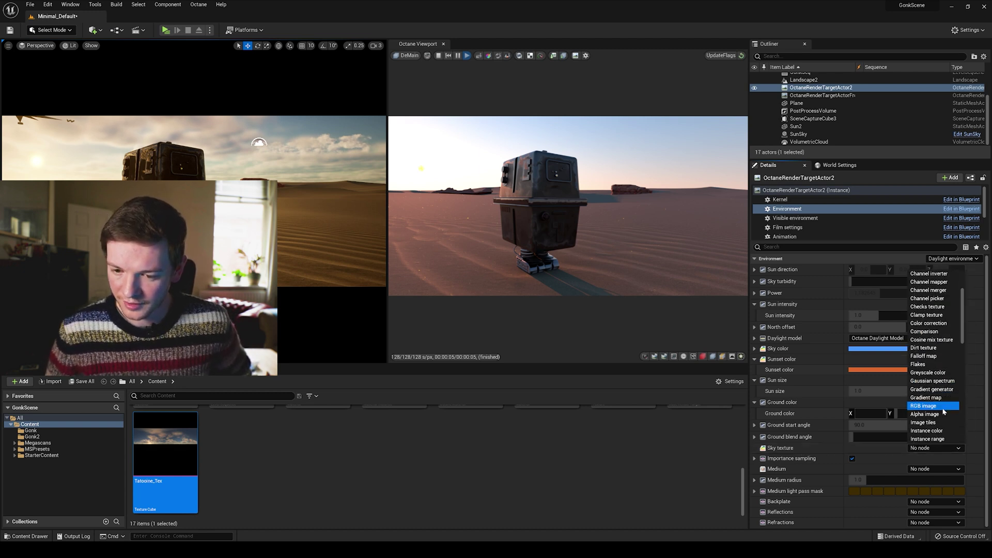
{"action": "left_click", "coordinate": [945, 380]}
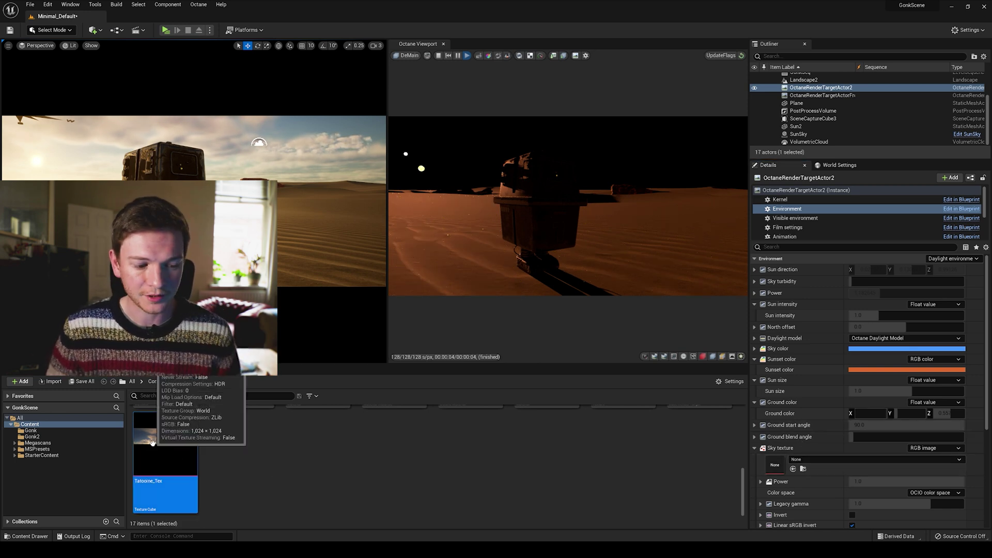
{"action": "left_click_drag", "start_coordinate": [152, 451], "coordinate": [780, 465]}
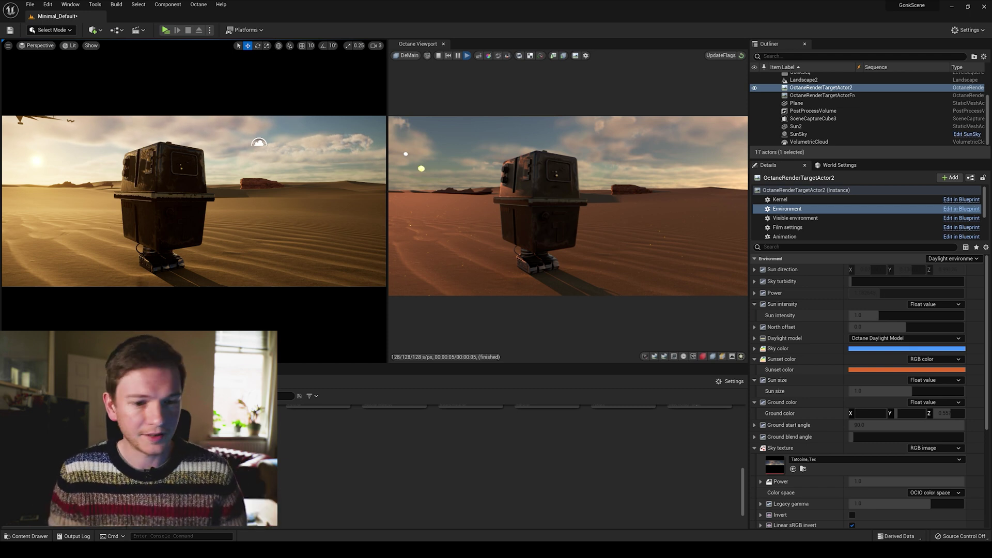
Give the sky's sphere projection a 3D transformation with Rotation Y set to 90
{"action": "scroll", "coordinate": [883, 436], "scroll_direction": "down", "scroll_amount": 3}
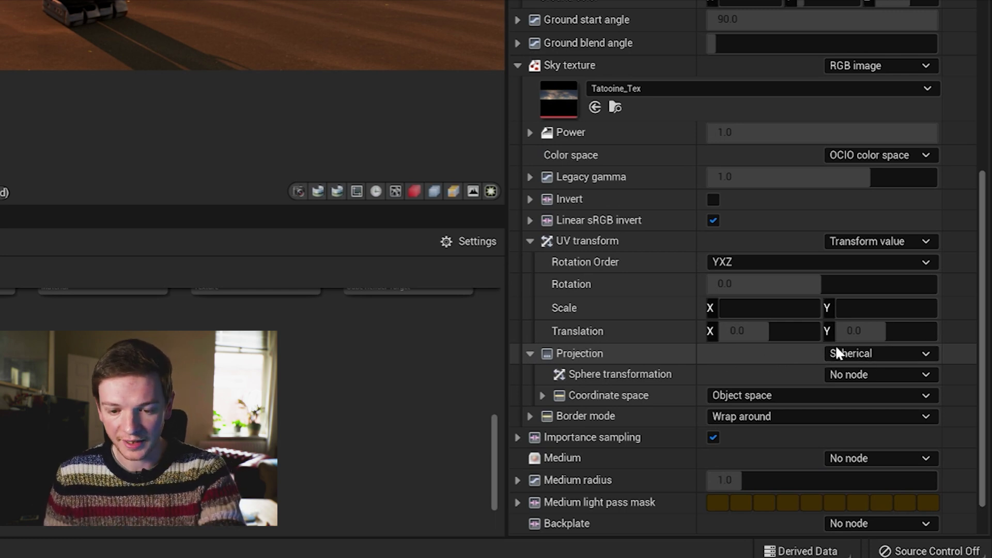
{"action": "left_click", "coordinate": [840, 373]}
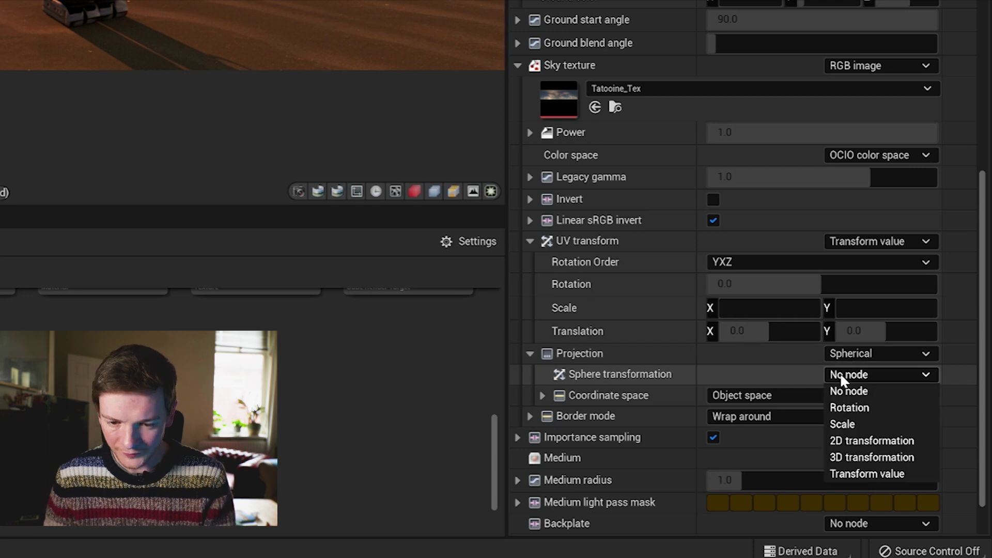
{"action": "left_click", "coordinate": [849, 458]}
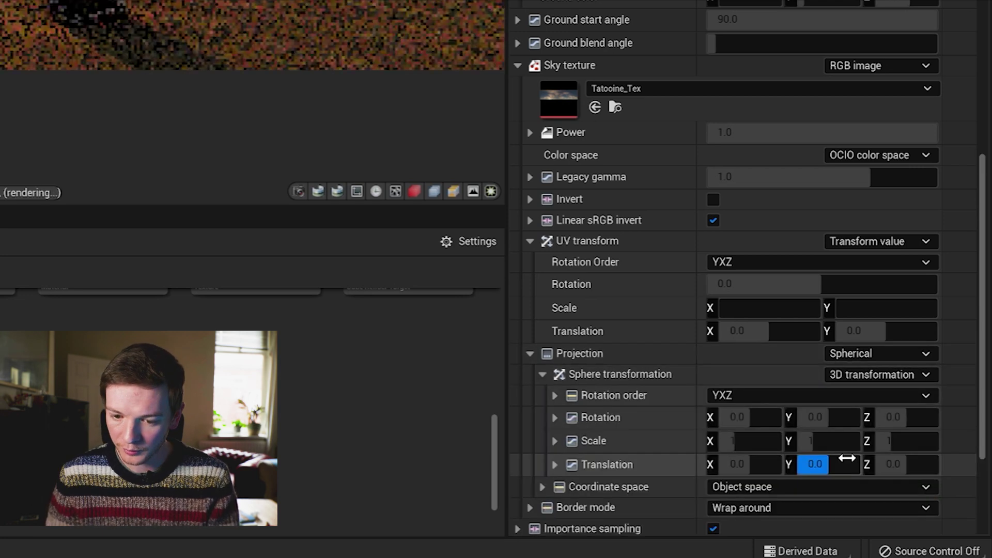
{"action": "left_click", "coordinate": [839, 423]}
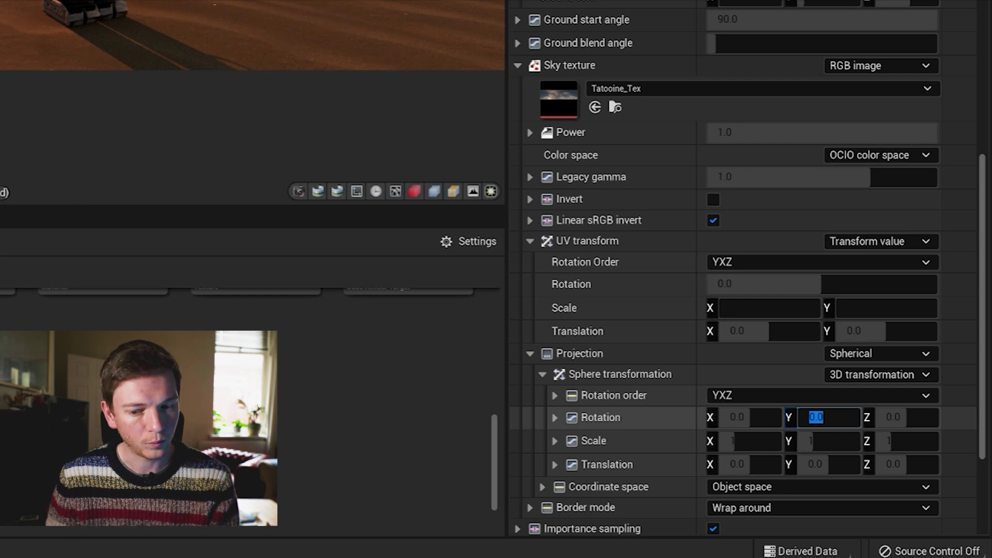
{"action": "left_click_drag", "start_coordinate": [822, 419], "coordinate": [838, 419]}
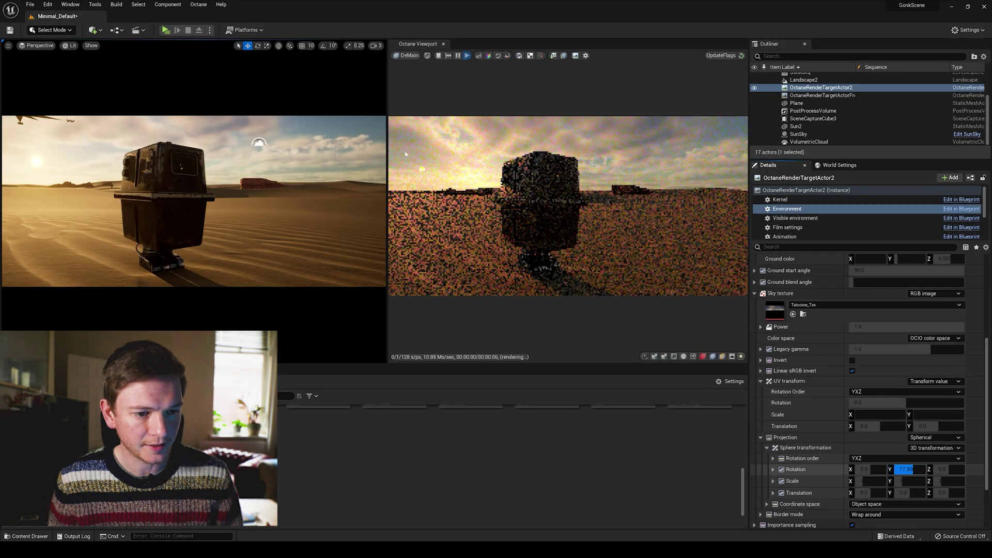
{"action": "left_click_drag", "start_coordinate": [915, 470], "coordinate": [910, 470]}
{"action": "left_click", "coordinate": [905, 469]}
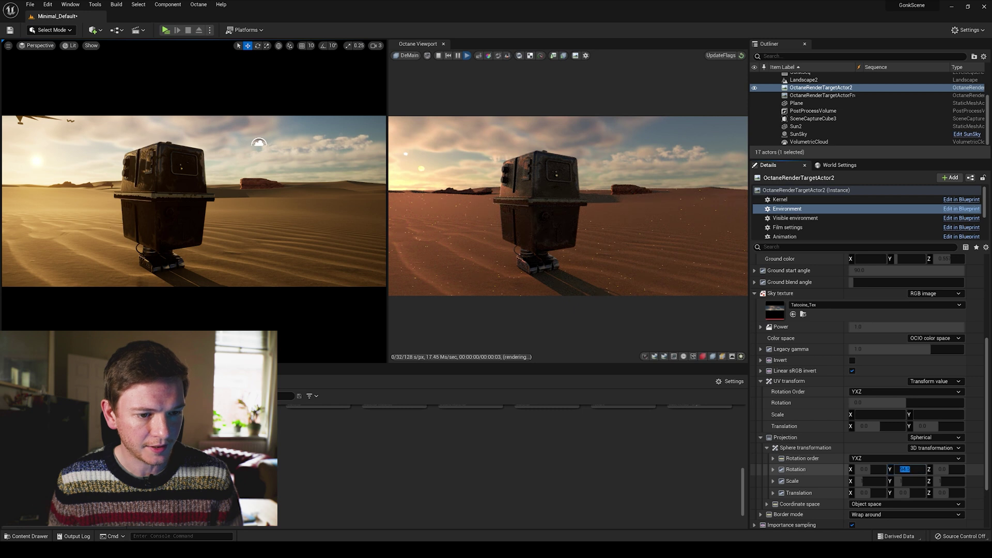
{"action": "type", "text": "90"}
{"action": "key", "text": "Return"}
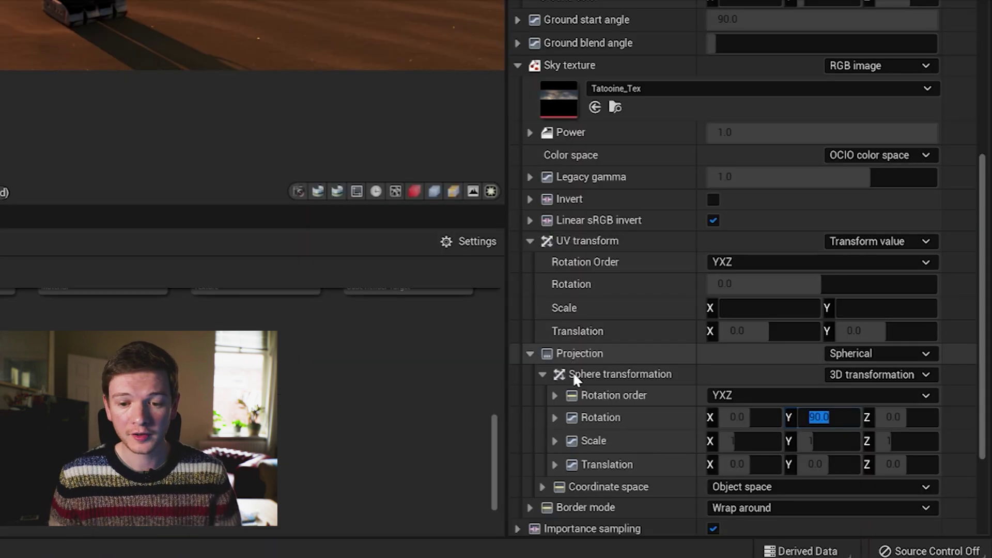
Set the environment Medium to Scattering with a Density of 0.05
{"action": "scroll", "coordinate": [582, 376], "scroll_direction": "down", "scroll_amount": 5}
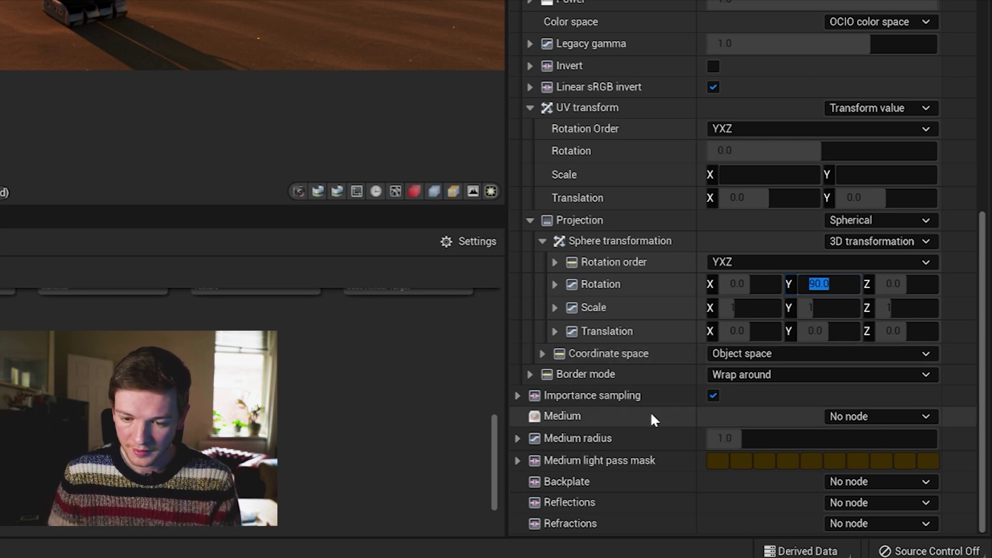
{"action": "left_click", "coordinate": [900, 421]}
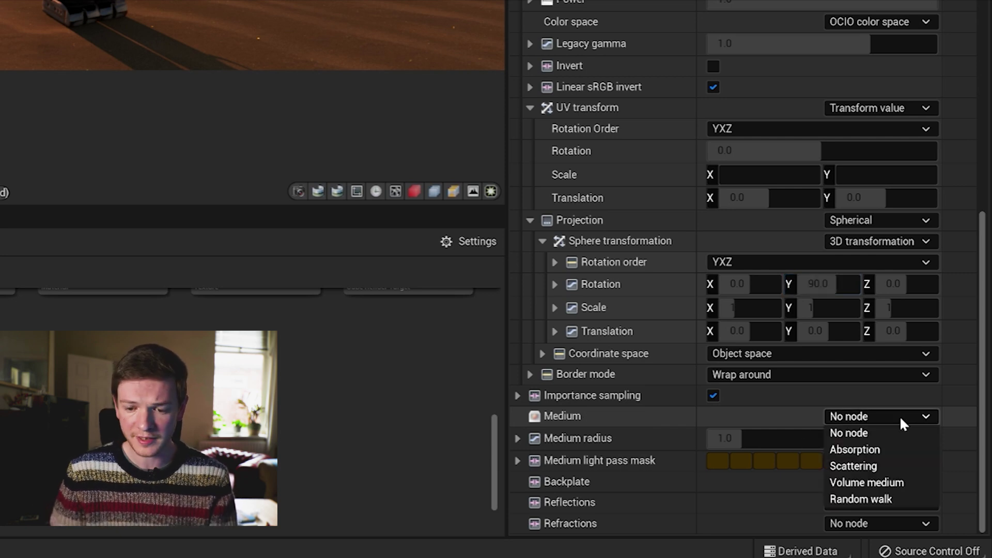
{"action": "left_click", "coordinate": [903, 467]}
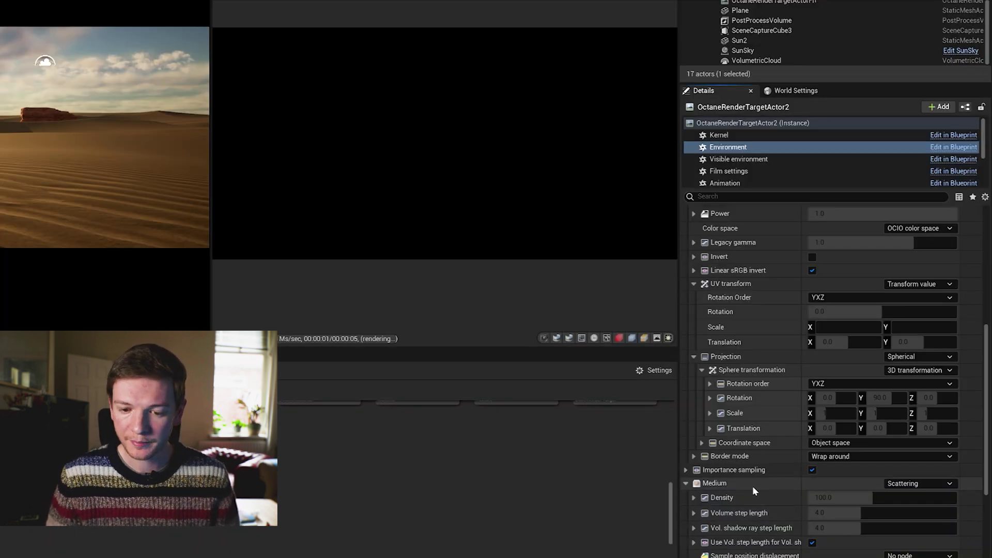
{"action": "scroll", "coordinate": [753, 489], "scroll_direction": "down", "scroll_amount": 3}
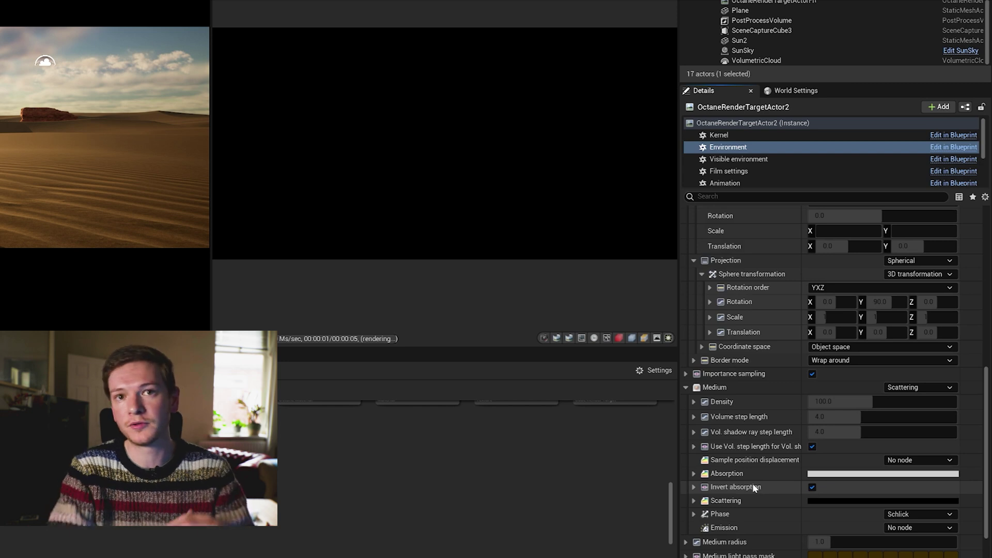
{"action": "scroll", "coordinate": [752, 482], "scroll_direction": "down", "scroll_amount": 2}
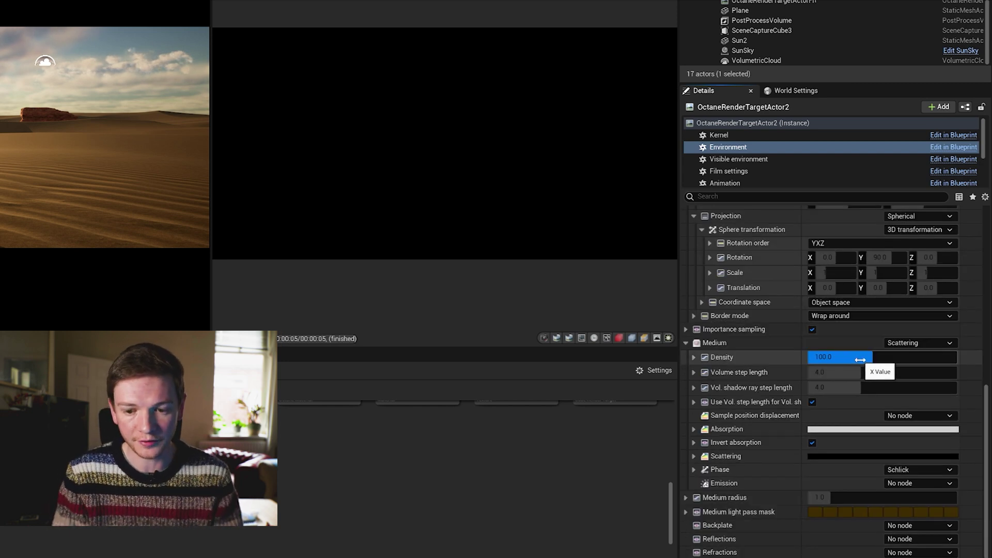
{"action": "left_click", "coordinate": [859, 360]}
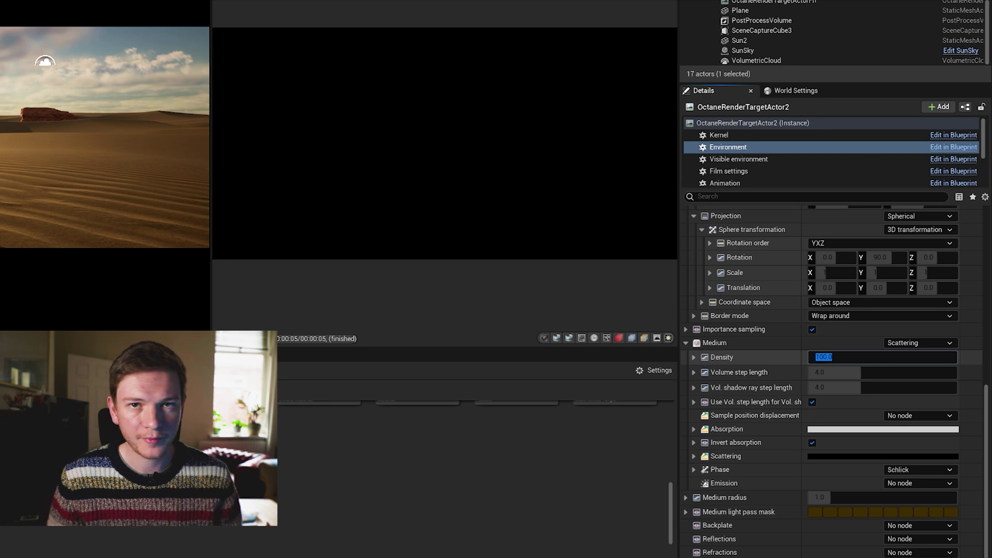
{"action": "type", "text": "0.02"}
{"action": "key", "text": "Return"}
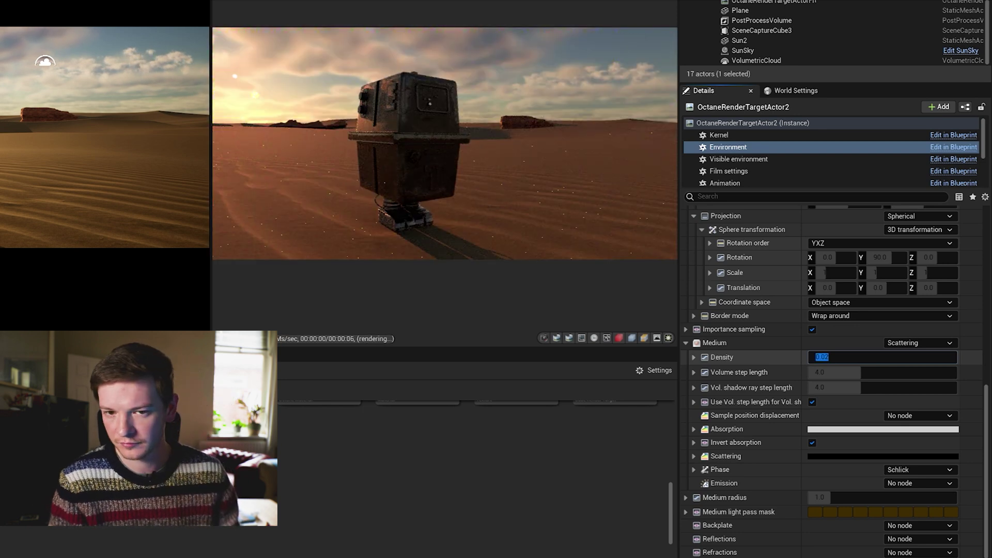
{"action": "key", "text": "BackSpace"}
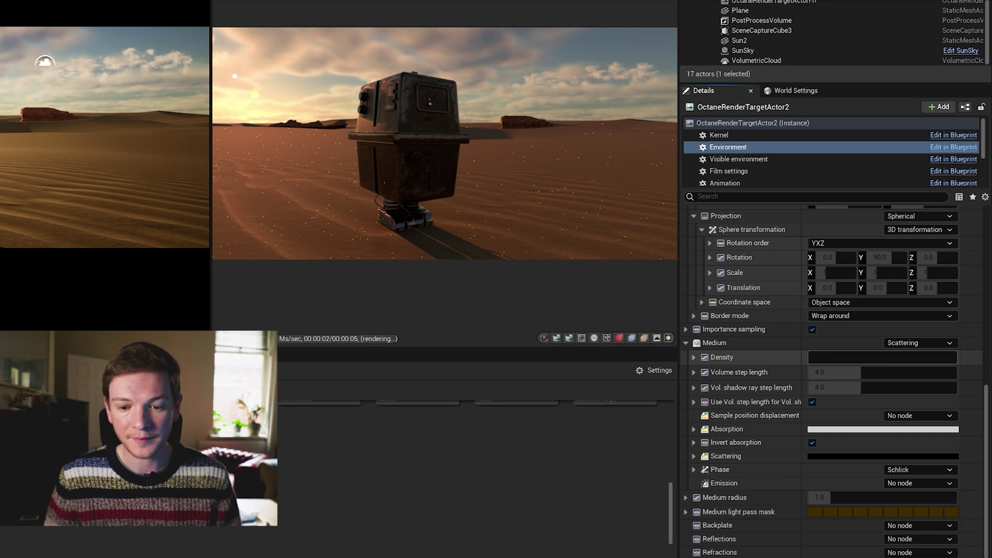
{"action": "type", "text": "0.05"}
{"action": "key", "text": "Return"}
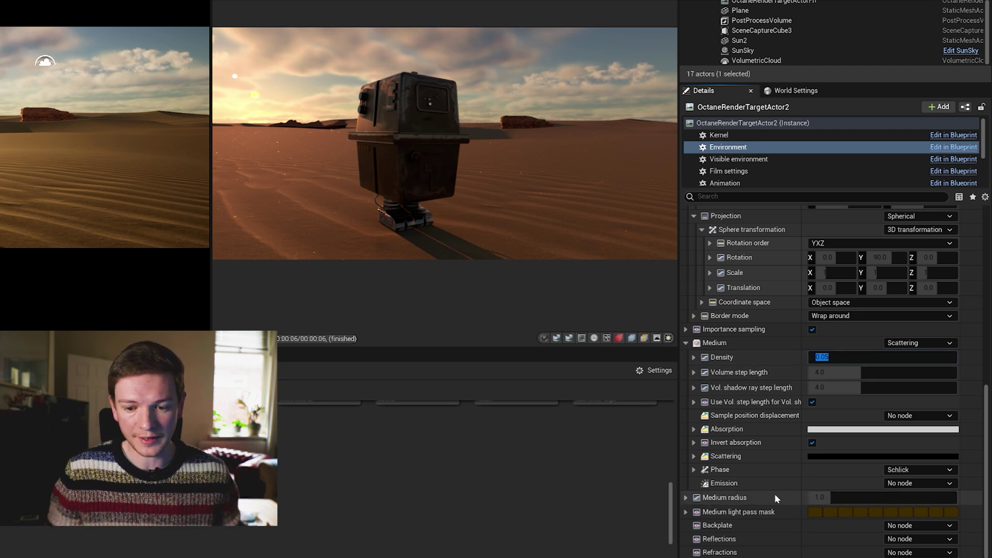
Set the Medium radius to 200 and make the scattering colour near-white
{"action": "left_click", "coordinate": [827, 497]}
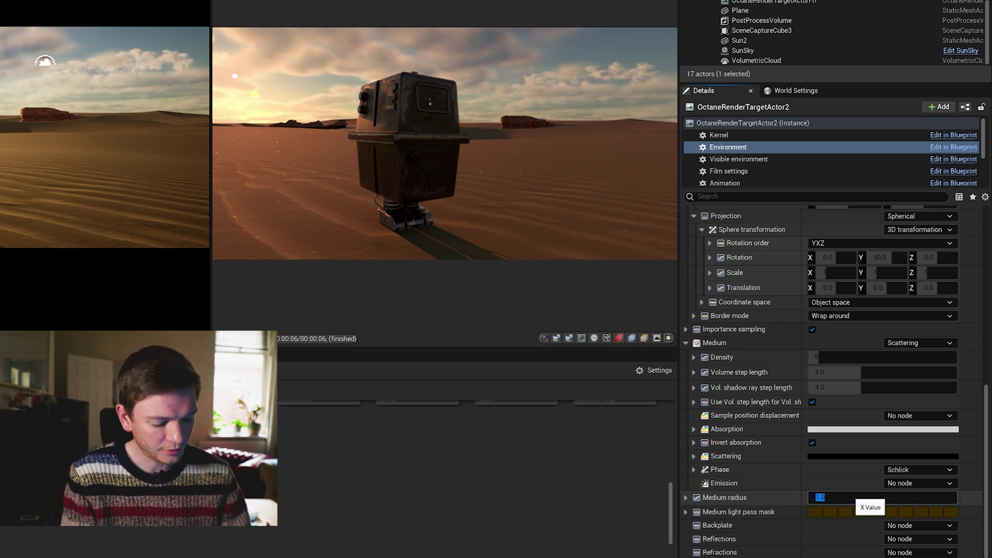
{"action": "type", "text": "200"}
{"action": "key", "text": "Return"}
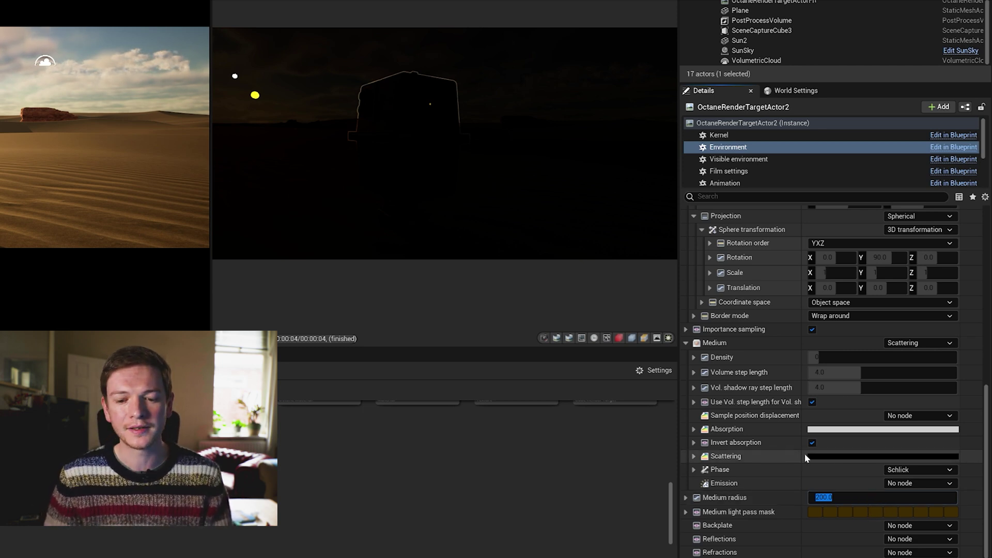
{"action": "left_click", "coordinate": [828, 455]}
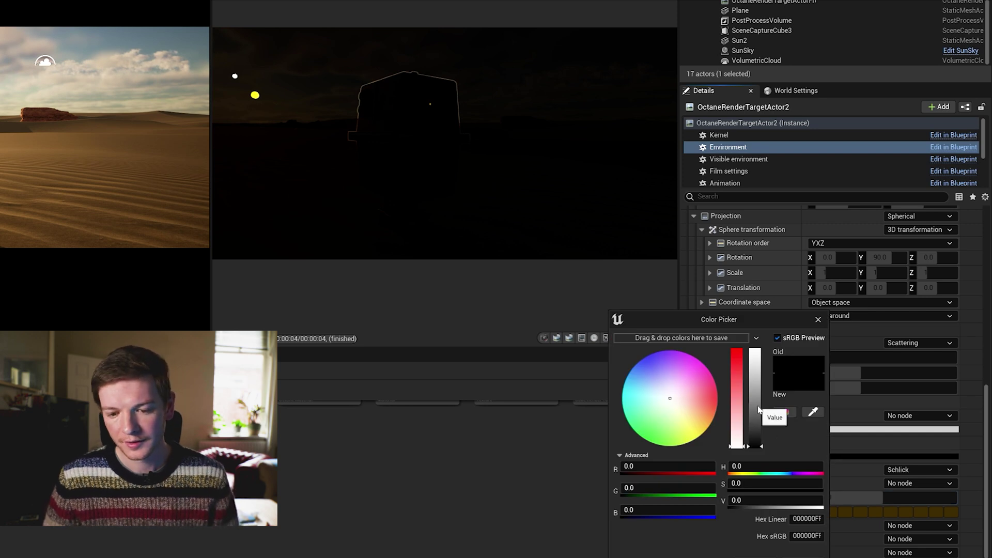
{"action": "left_click_drag", "start_coordinate": [758, 410], "coordinate": [755, 356]}
{"action": "left_click", "coordinate": [818, 319]}
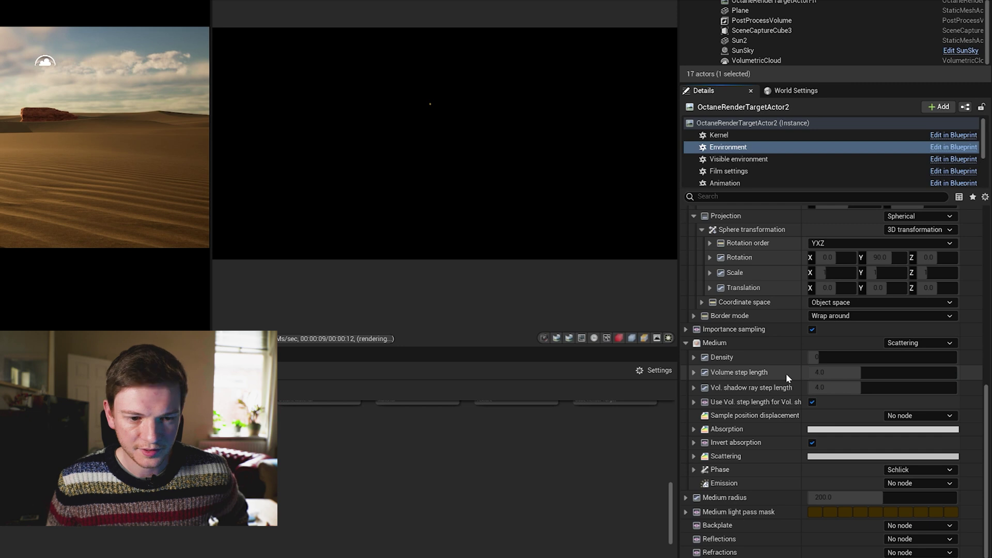
Raise Volume step length to about 1000 and reduce the Medium radius to 50
{"action": "left_click_drag", "start_coordinate": [824, 372], "coordinate": [956, 373]}
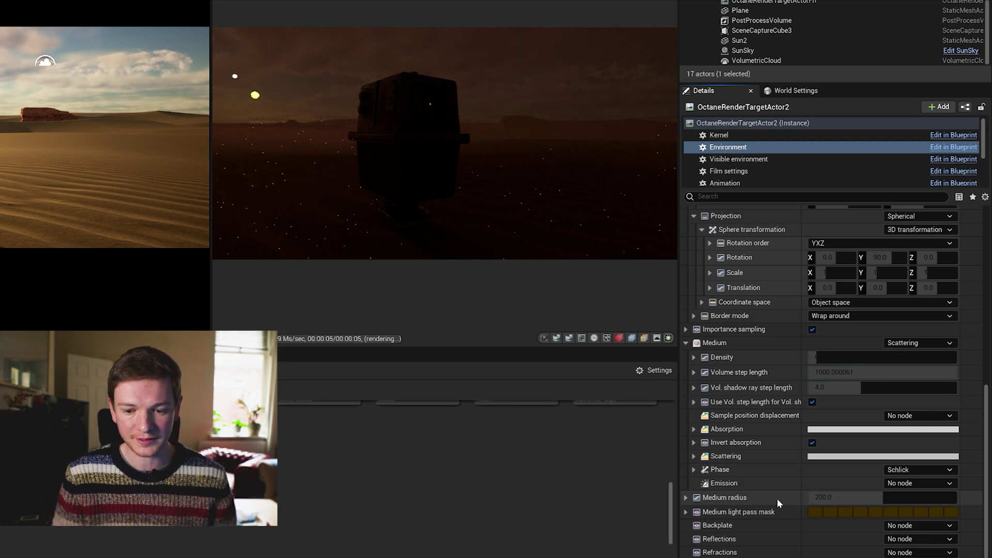
{"action": "left_click", "coordinate": [826, 498]}
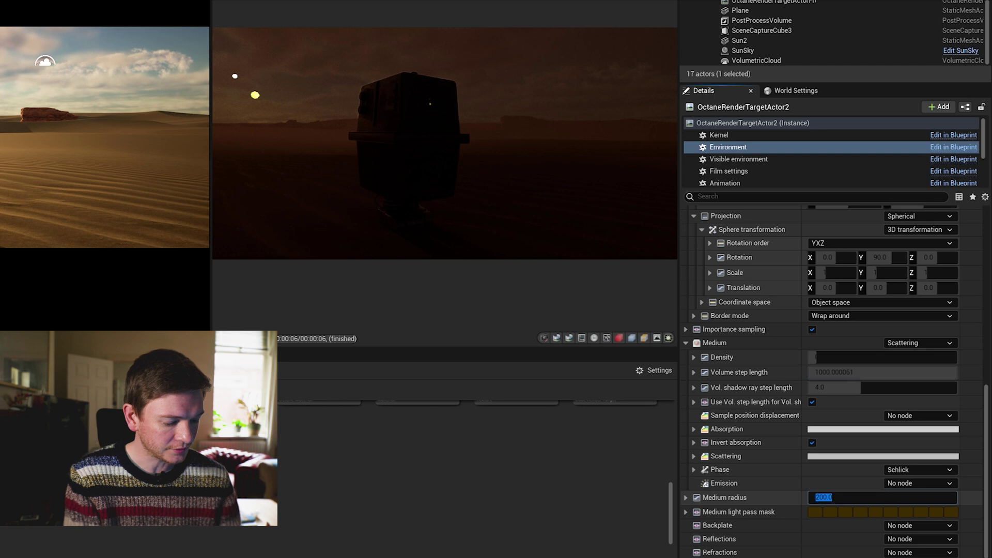
{"action": "key", "text": "BackSpace"}
{"action": "type", "text": "100"}
{"action": "key", "text": "Return"}
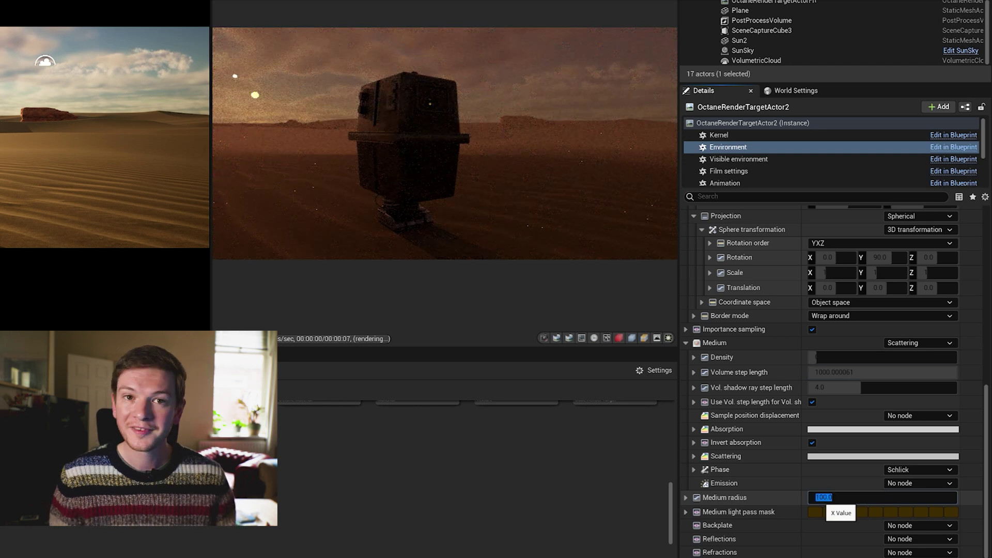
{"action": "type", "text": "50"}
{"action": "key", "text": "Return"}
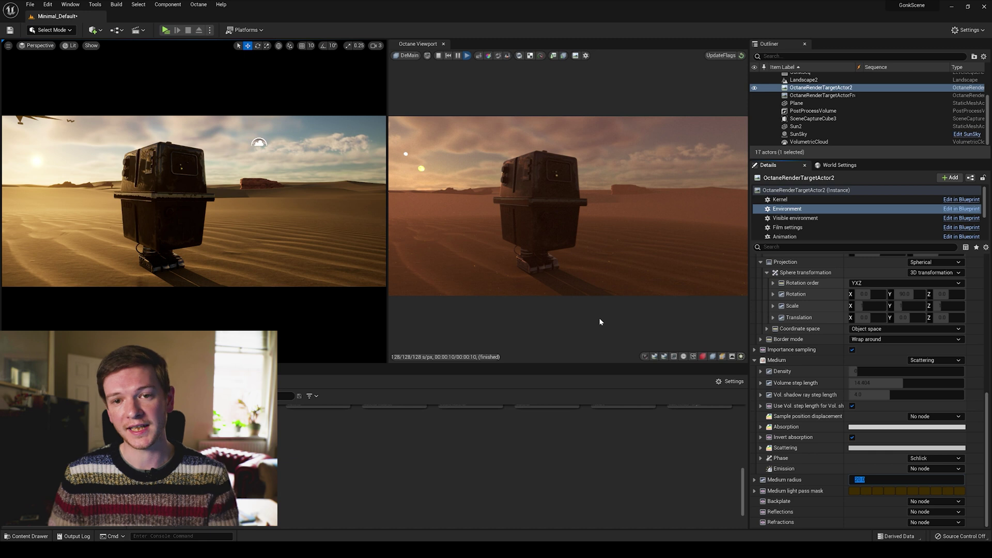
{"action": "left_click", "coordinate": [797, 201]}
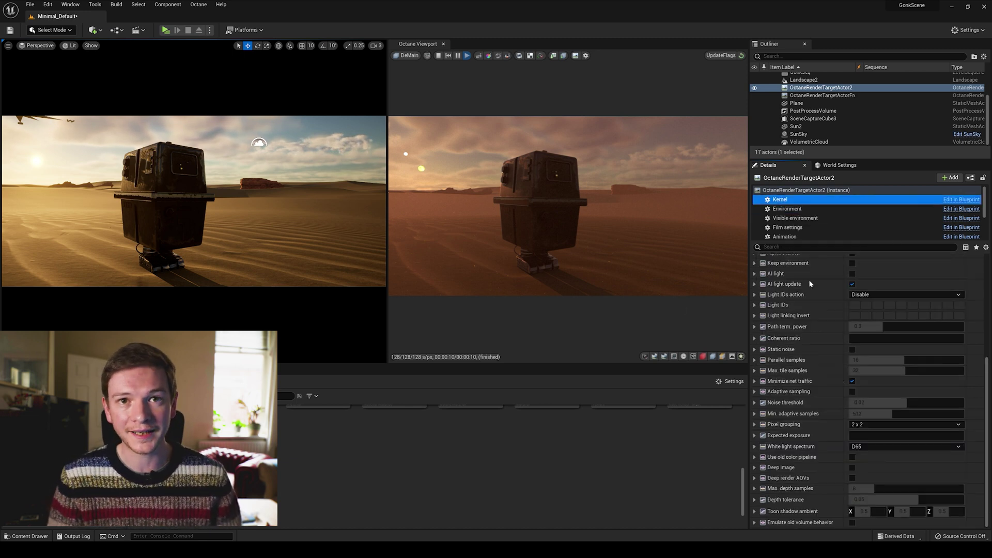
{"action": "scroll", "coordinate": [819, 290], "scroll_direction": "up", "scroll_amount": 3}
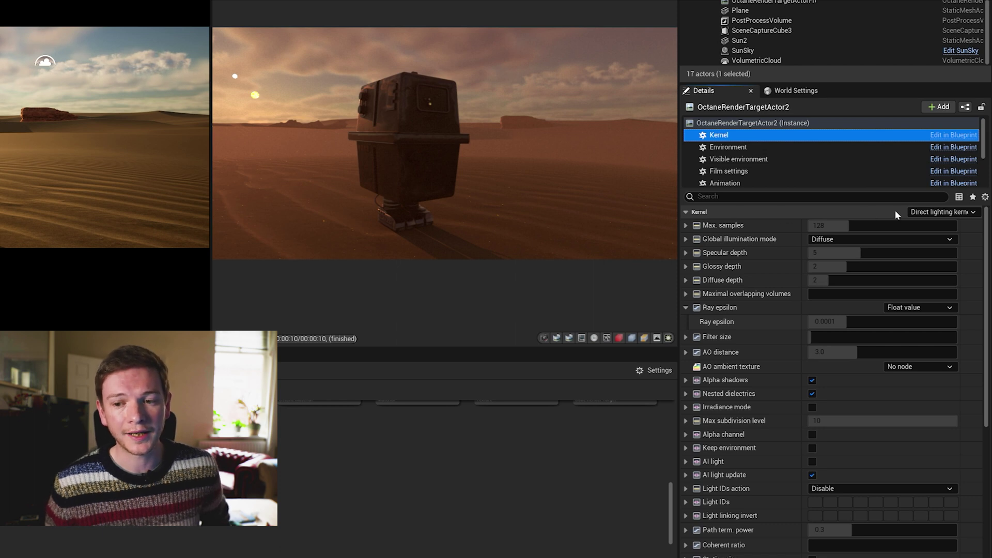
Choose Path tracing kernel as the render kernel and reselect OctaneRenderTargetActor2
{"action": "left_click", "coordinate": [975, 213]}
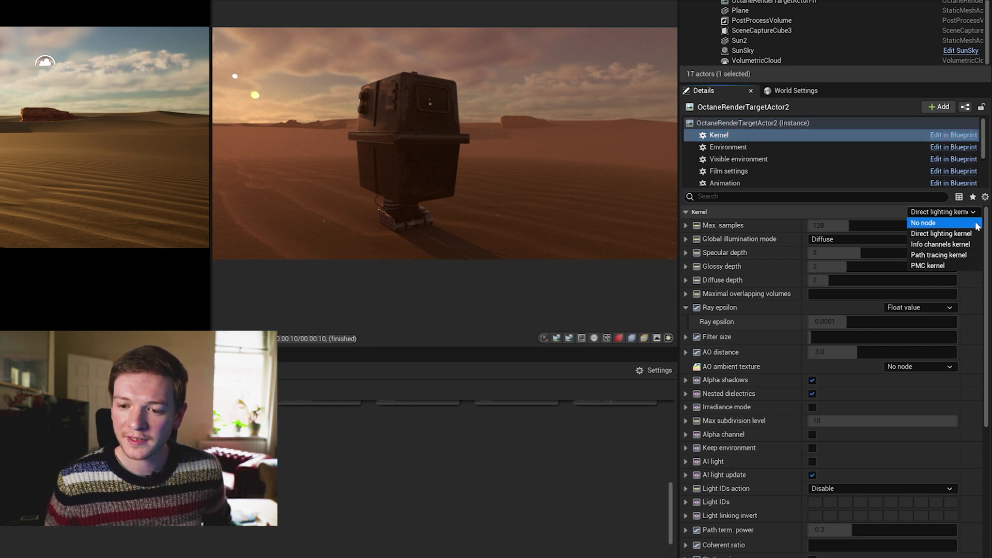
{"action": "left_click", "coordinate": [969, 255]}
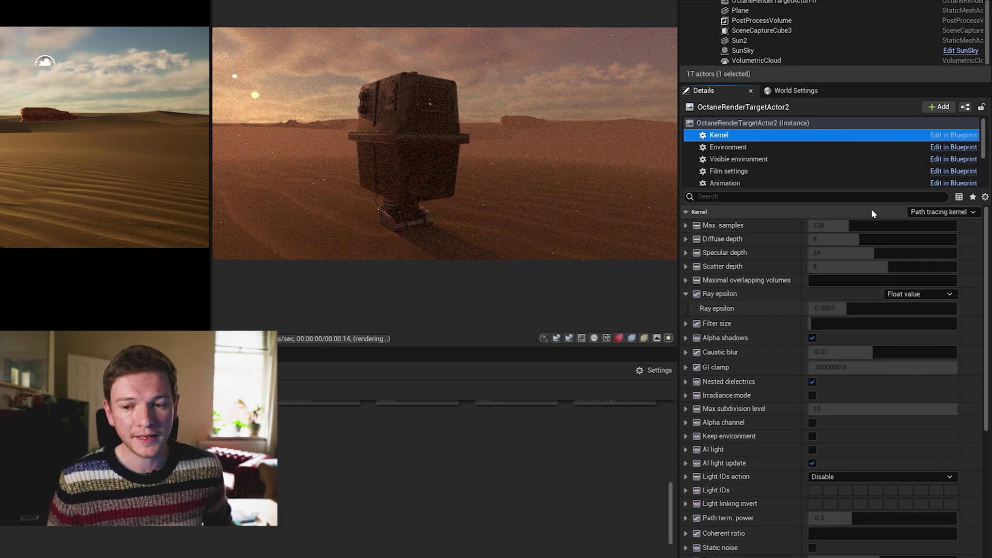
{"action": "left_click", "coordinate": [965, 212]}
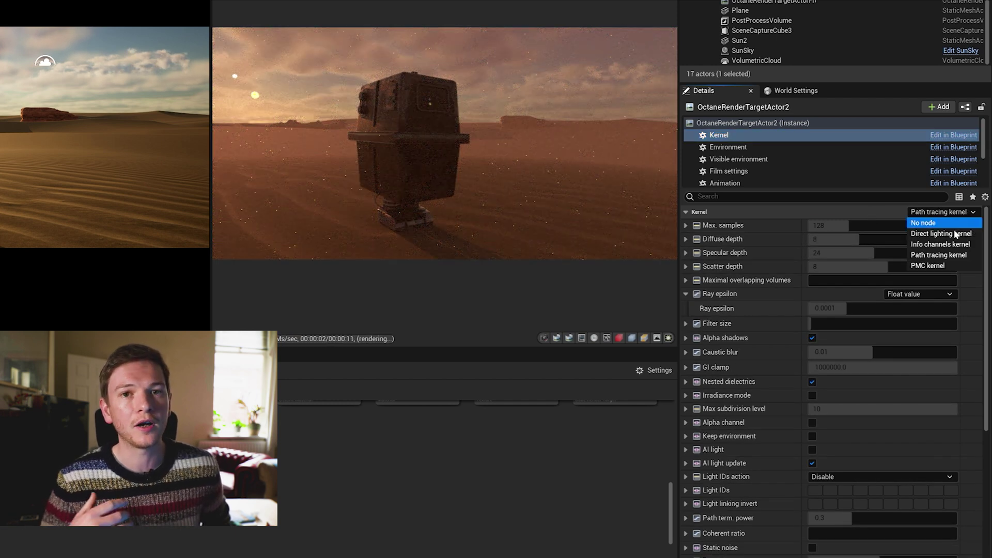
{"action": "left_click", "coordinate": [965, 254]}
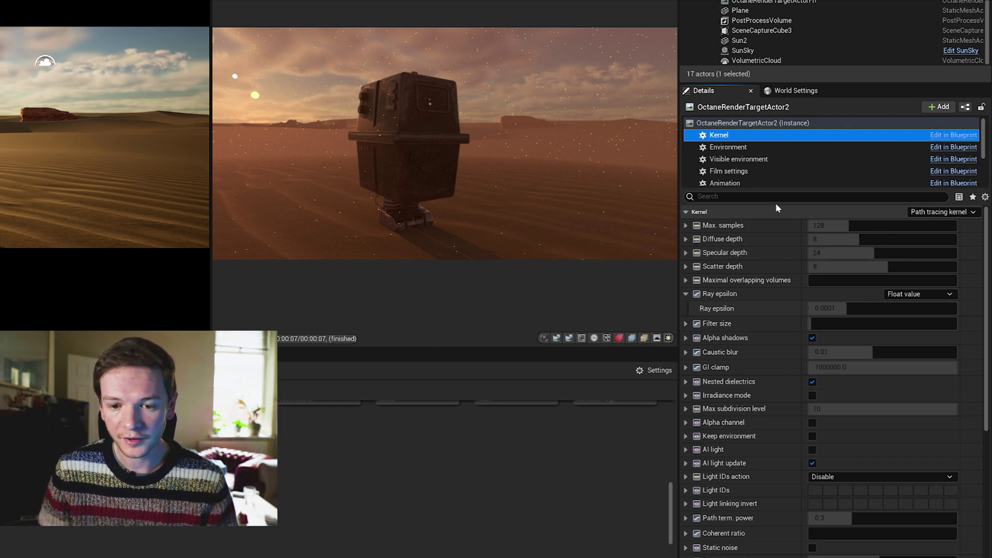
{"action": "mouse_move", "coordinate": [724, 229]}
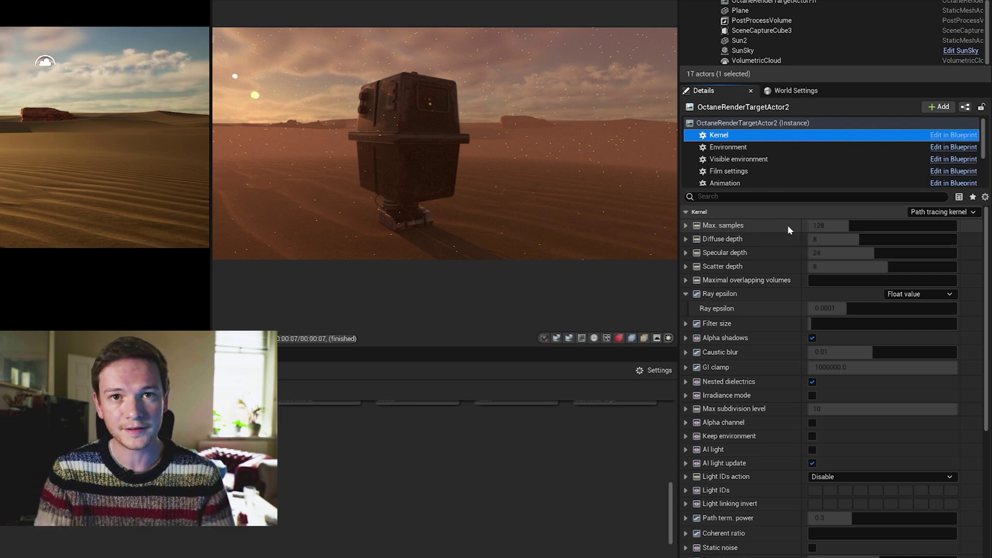
{"action": "left_click", "coordinate": [622, 401]}
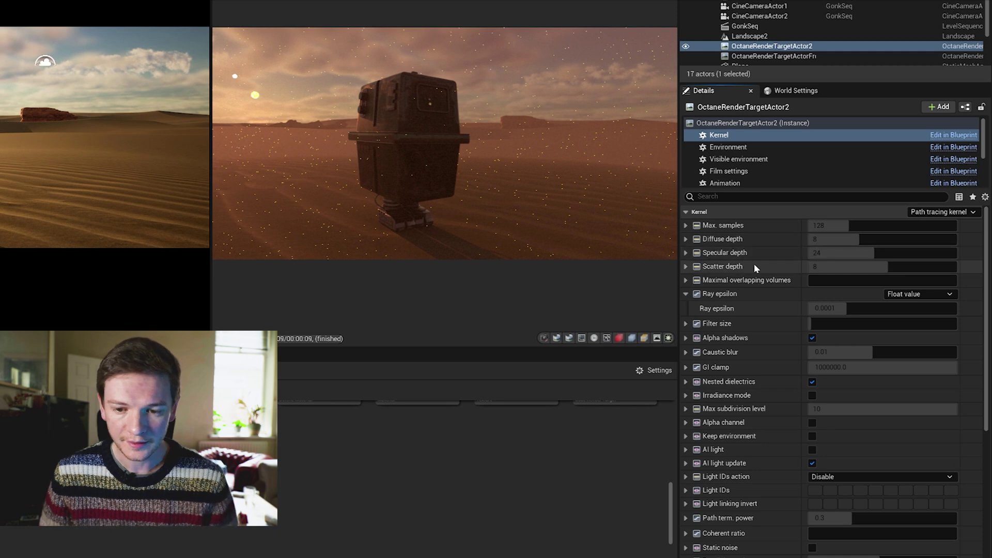
Set the kernel's Diffuse, Specular and Scatter depths to 4 each
{"action": "left_click", "coordinate": [826, 241]}
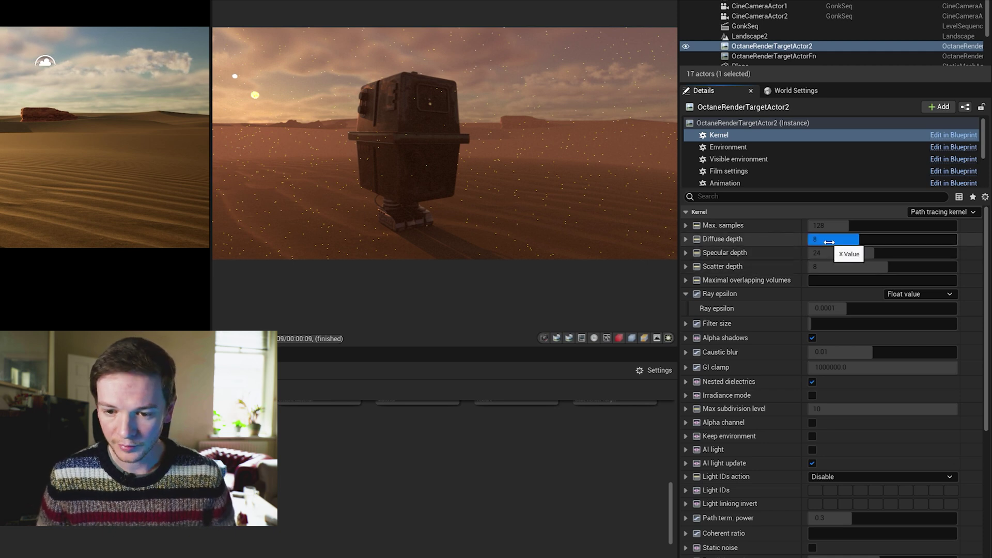
{"action": "type", "text": "4"}
{"action": "key", "text": "Tab"}
{"action": "type", "text": "4"}
{"action": "key", "text": "Tab"}
{"action": "key", "text": "BackSpace"}
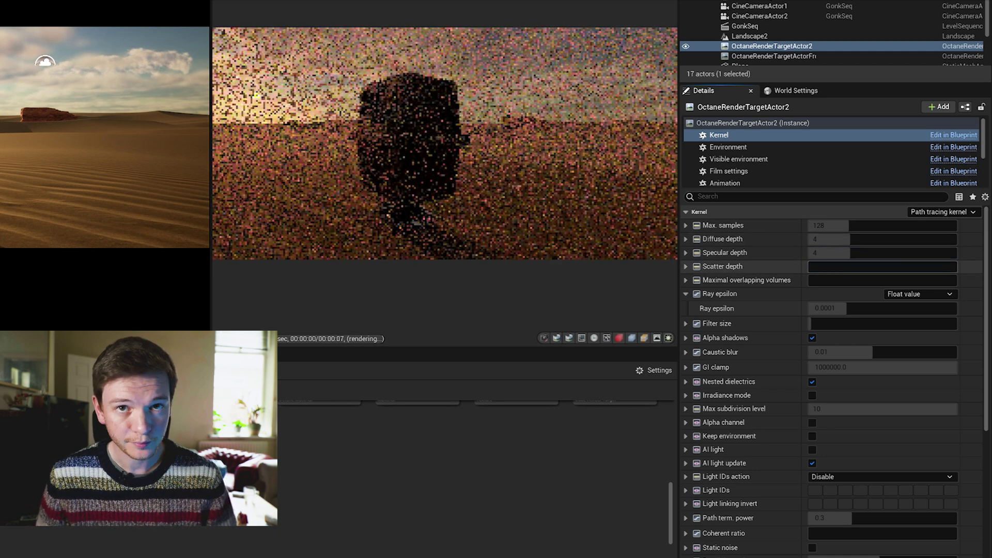
{"action": "type", "text": "4"}
{"action": "key", "text": "Tab"}
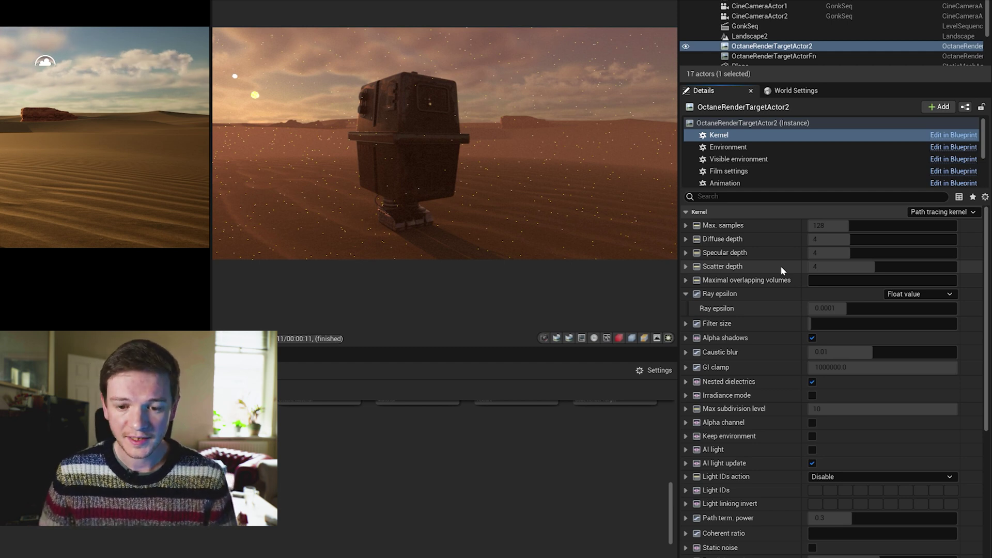
Change the kernel's Filter size from 1.2 to 2
{"action": "left_click", "coordinate": [837, 323]}
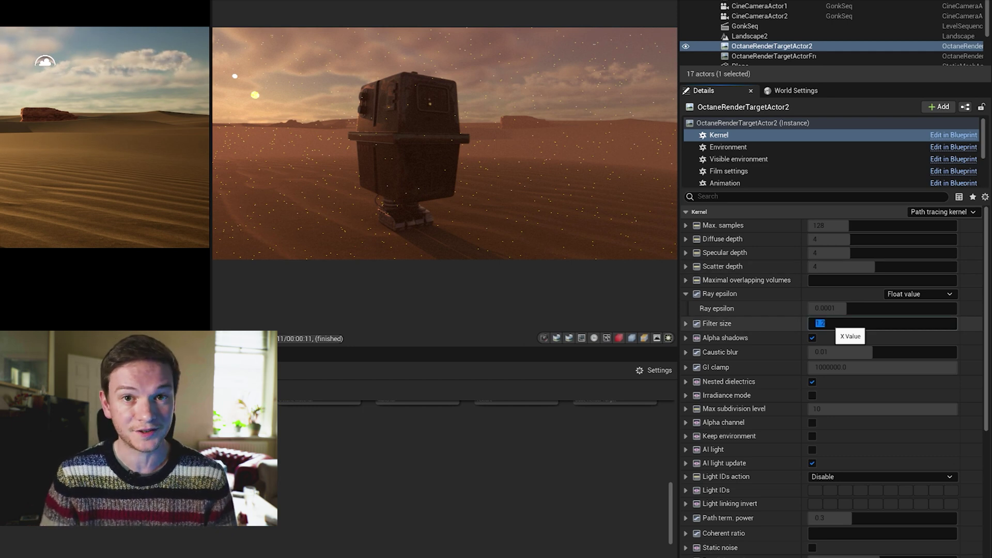
{"action": "key", "text": "BackSpace"}
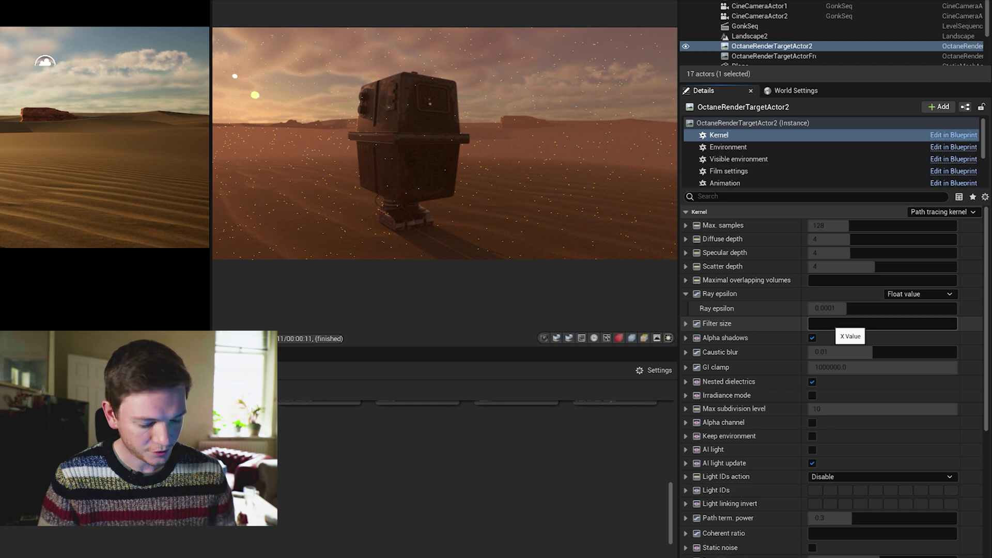
{"action": "type", "text": "2"}
{"action": "key", "text": "Return"}
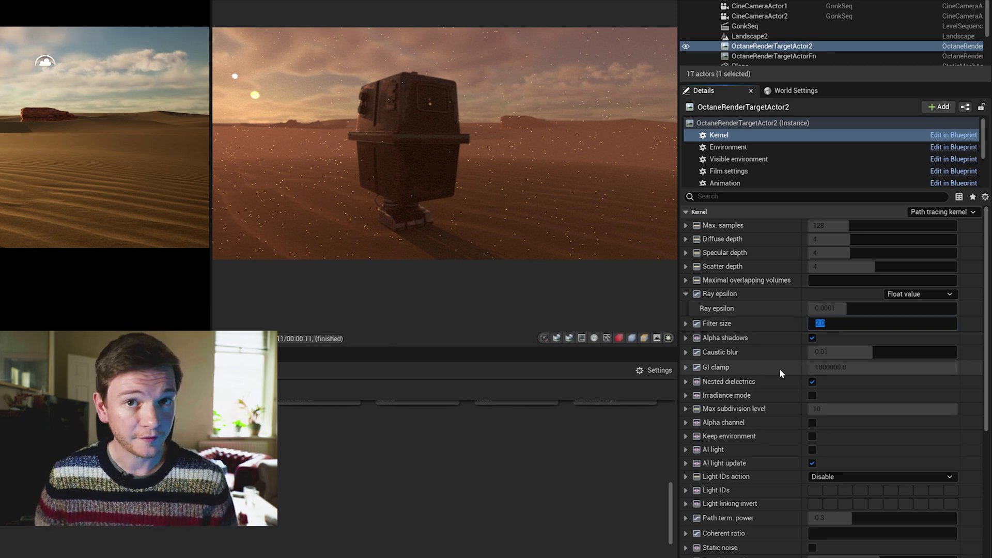
Set GI clamp to 1 and enable AI light in the kernel settings
{"action": "left_click", "coordinate": [873, 368]}
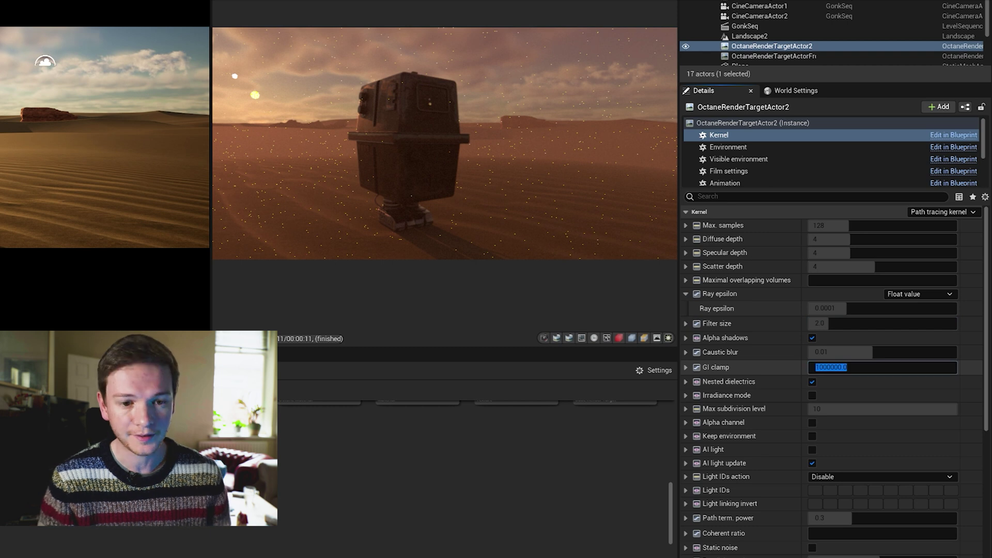
{"action": "type", "text": "1"}
{"action": "key", "text": "Return"}
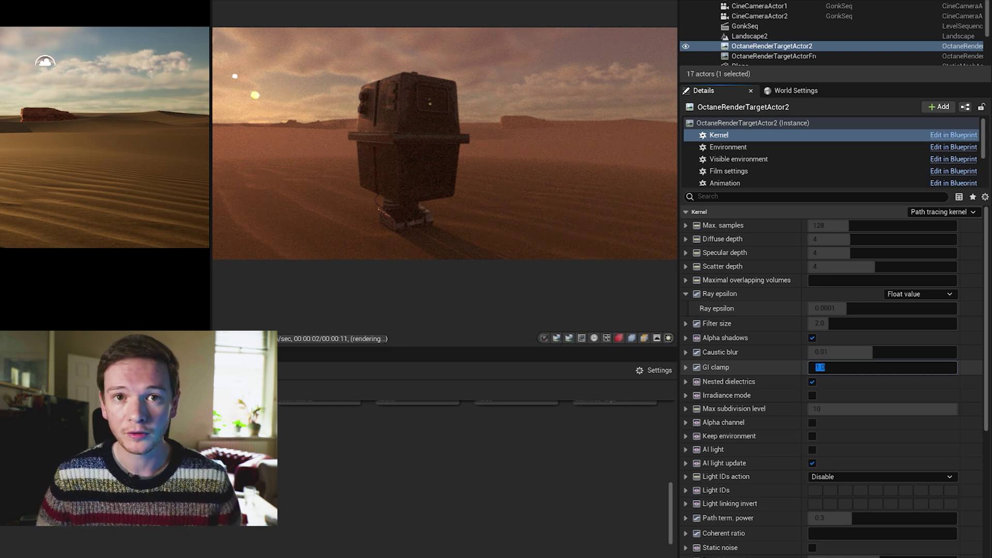
{"action": "left_click", "coordinate": [790, 364]}
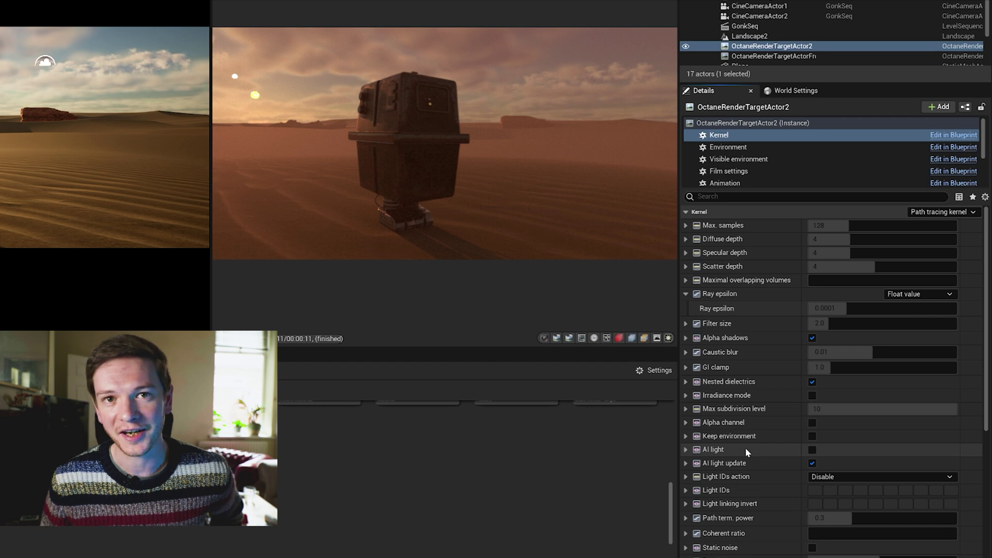
{"action": "left_click", "coordinate": [812, 449]}
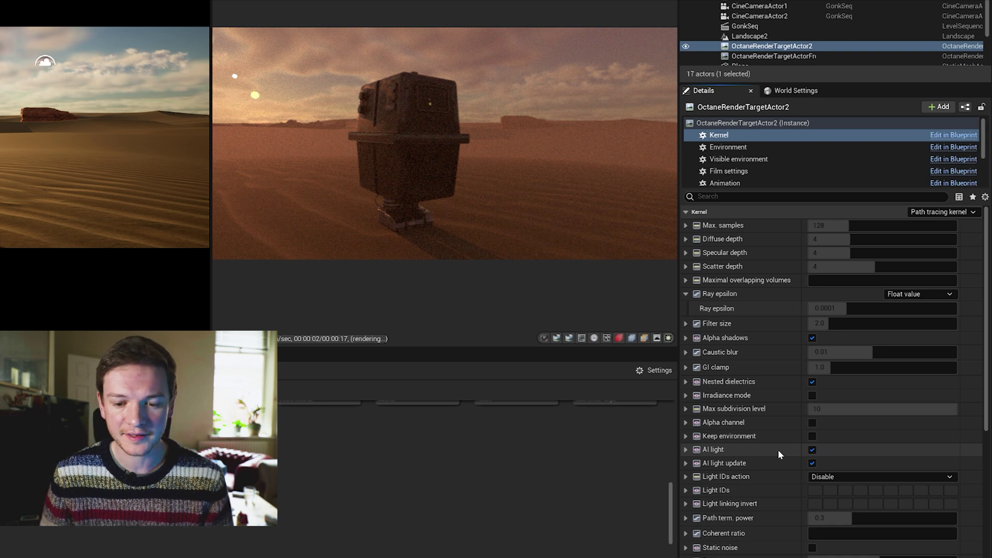
Enable adaptive sampling with a 0.08 noise threshold and 64 minimum adaptive samples
{"action": "scroll", "coordinate": [777, 450], "scroll_direction": "down", "scroll_amount": 5}
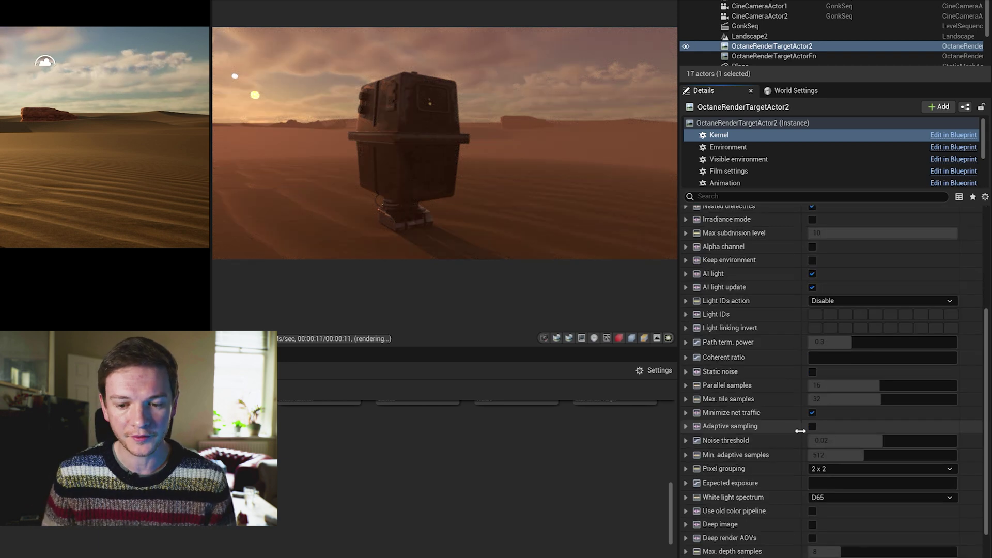
{"action": "left_click", "coordinate": [812, 426]}
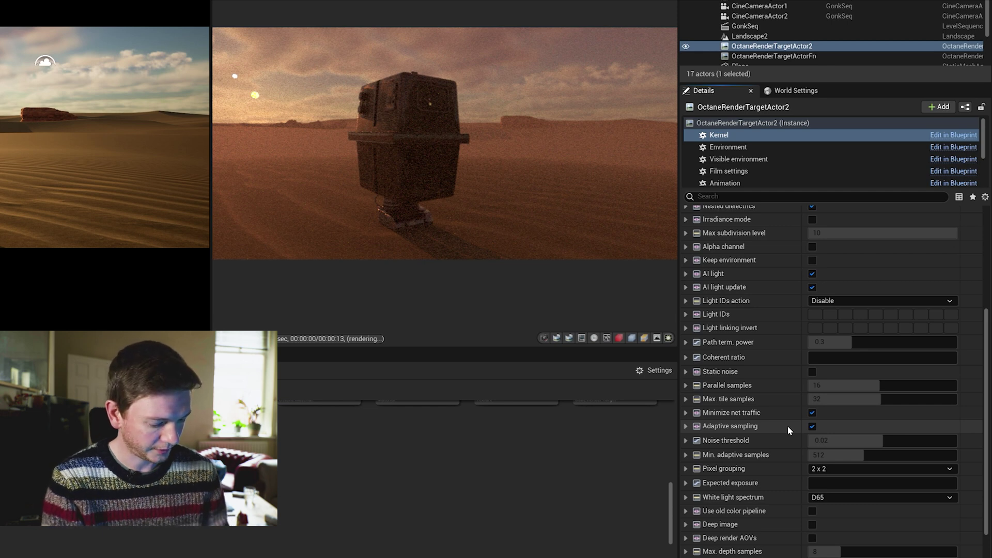
{"action": "left_click", "coordinate": [822, 440]}
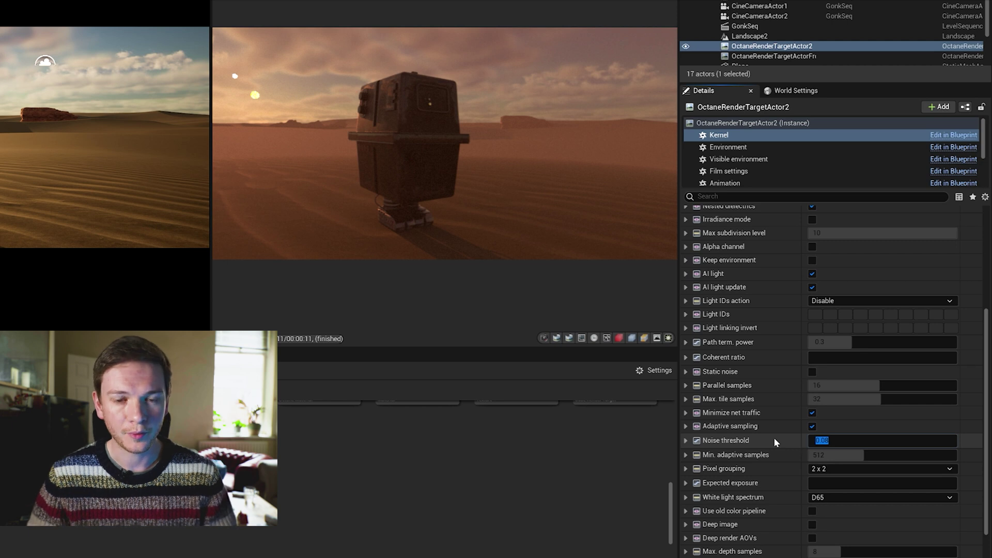
{"action": "key", "text": "Tab"}
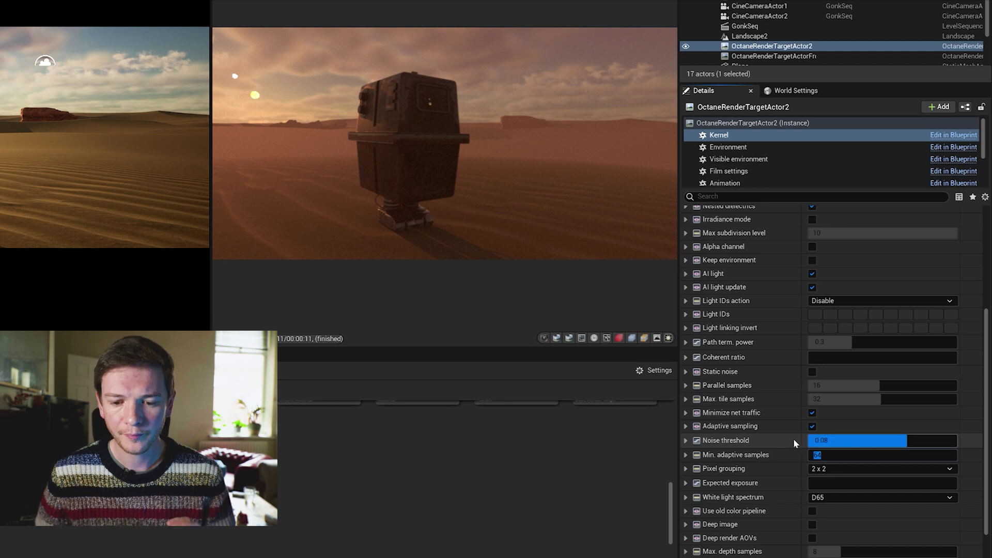
{"action": "key", "text": "Return"}
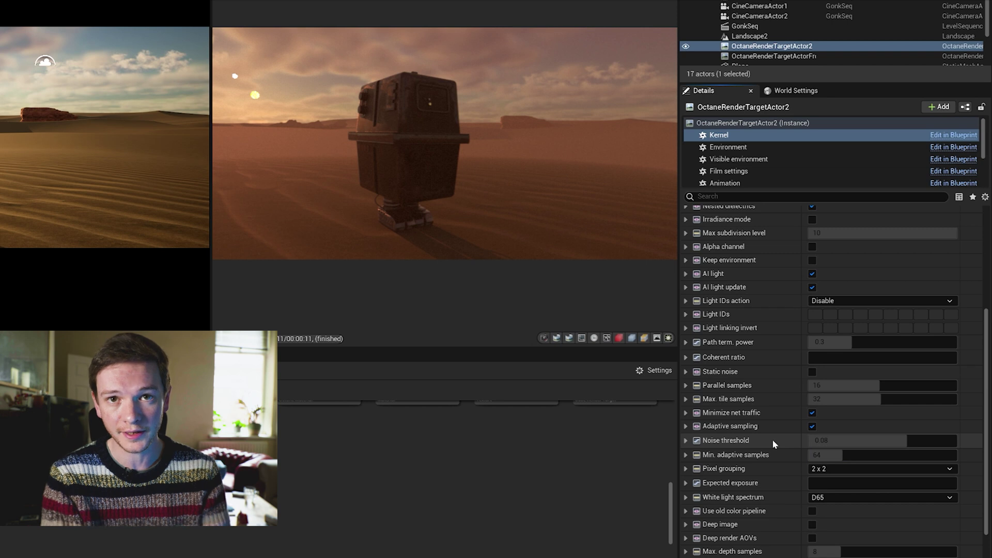
Select the Imager component and adjust its Hot pixel removal value with the slider
{"action": "scroll", "coordinate": [773, 443], "scroll_direction": "up", "scroll_amount": 5}
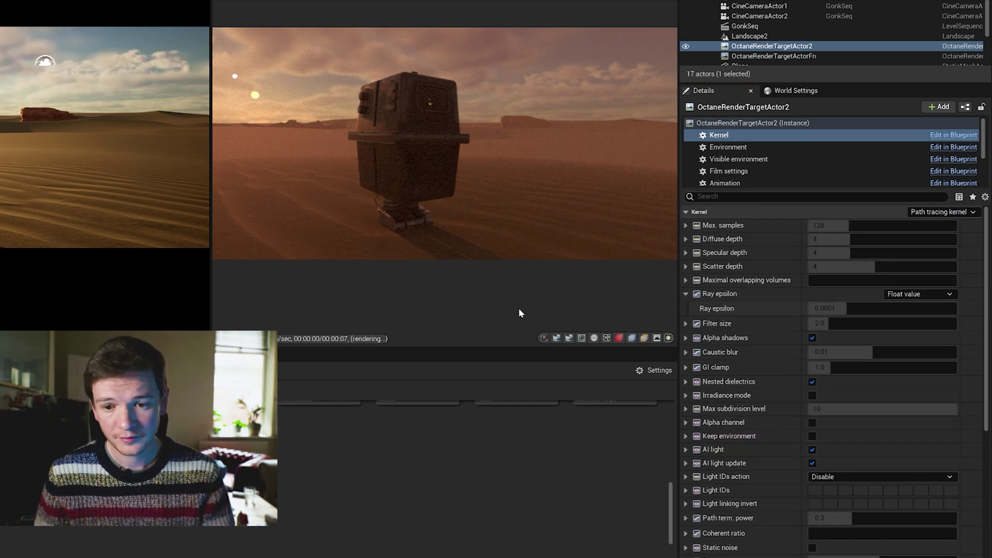
{"action": "scroll", "coordinate": [775, 148], "scroll_direction": "down", "scroll_amount": 1}
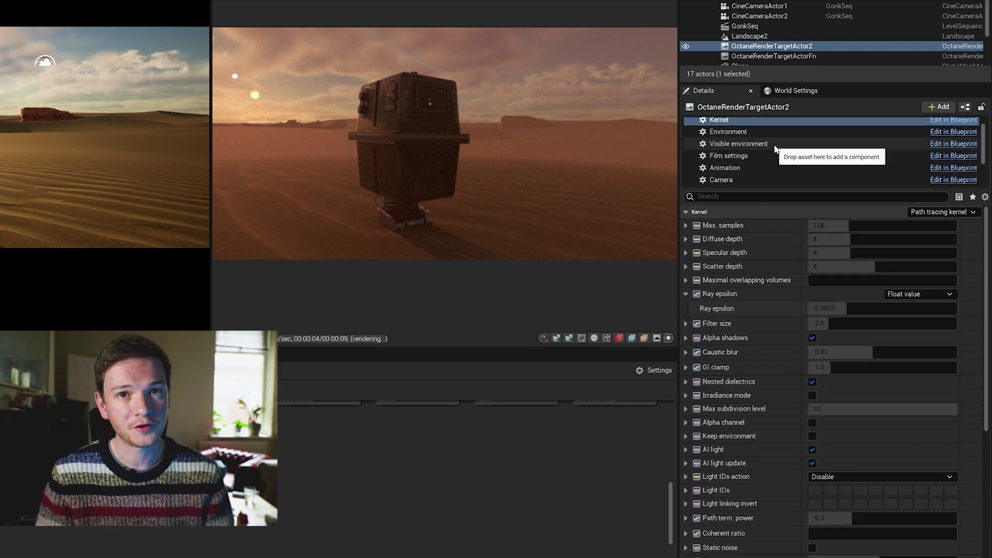
{"action": "scroll", "coordinate": [775, 148], "scroll_direction": "down", "scroll_amount": 4}
{"action": "left_click", "coordinate": [749, 167]}
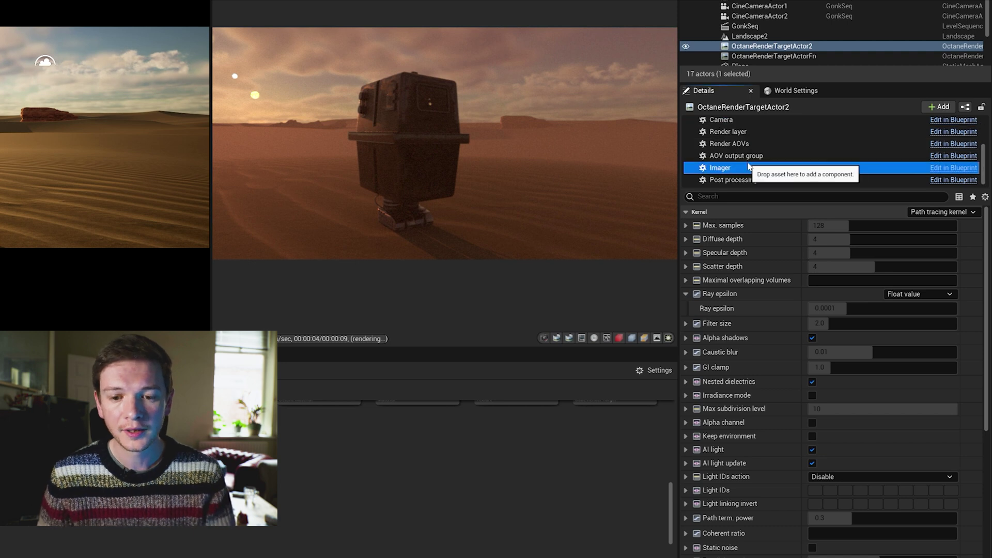
{"action": "left_click", "coordinate": [749, 167]}
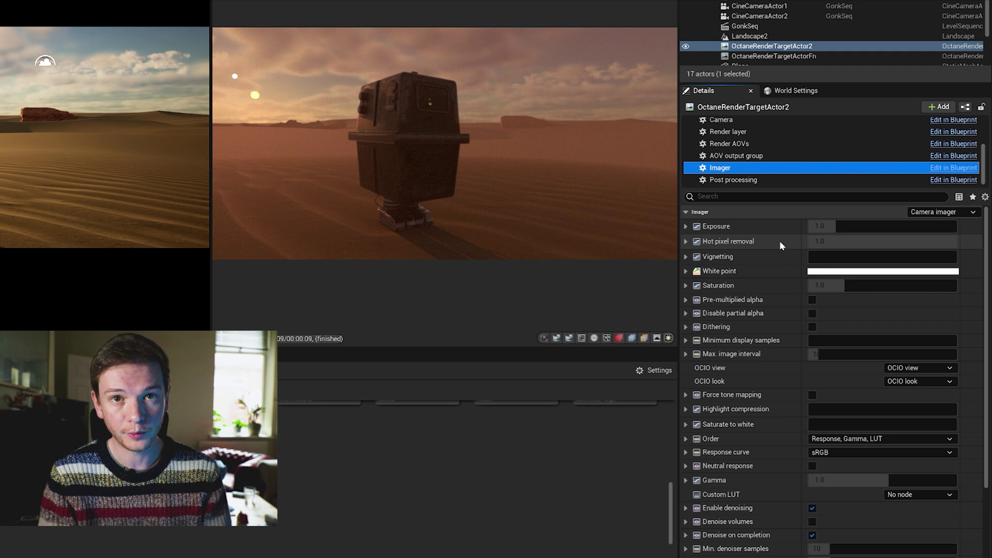
{"action": "left_click", "coordinate": [852, 242]}
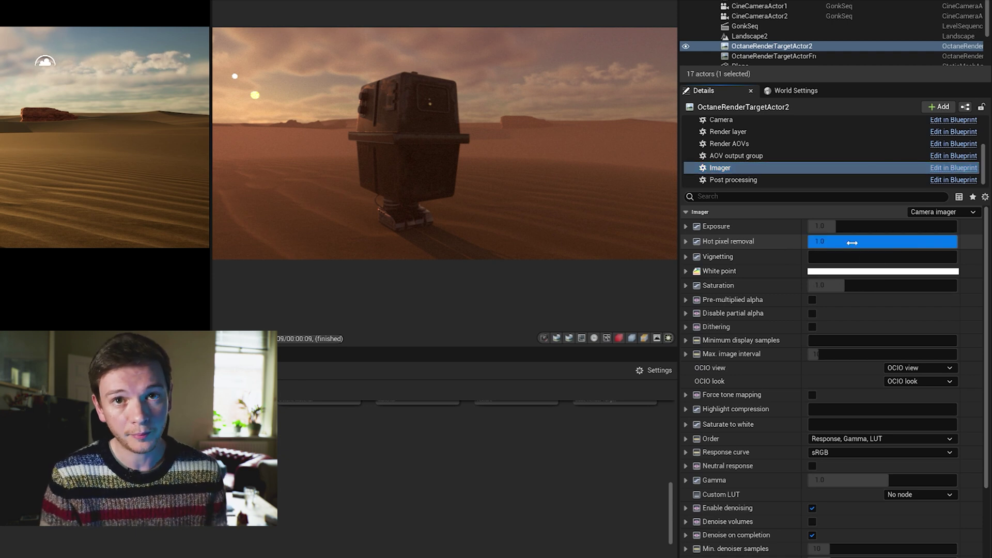
{"action": "left_click_drag", "start_coordinate": [852, 243], "coordinate": [892, 242]}
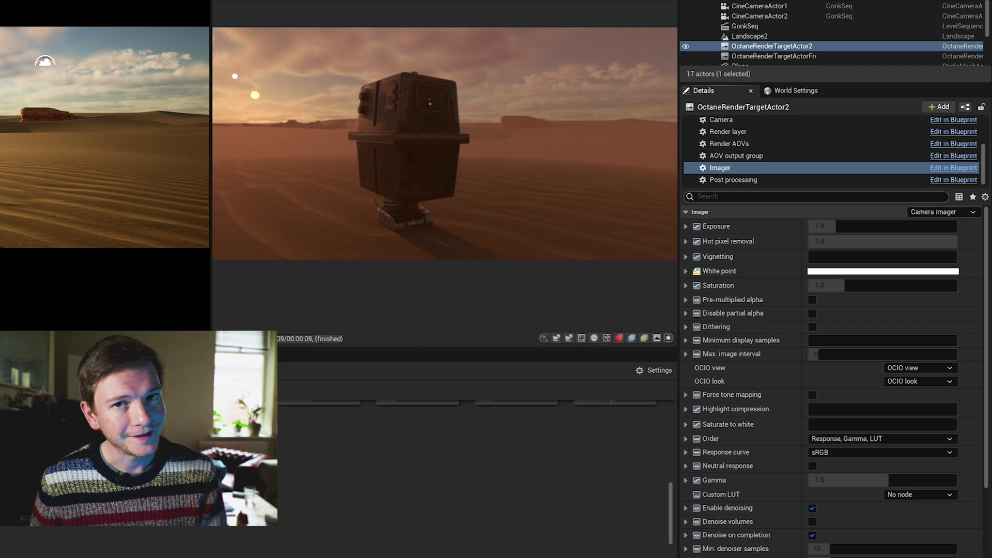
Enable post processing, set Glare power to 0 and Glare ray count to 1
{"action": "left_click", "coordinate": [760, 180]}
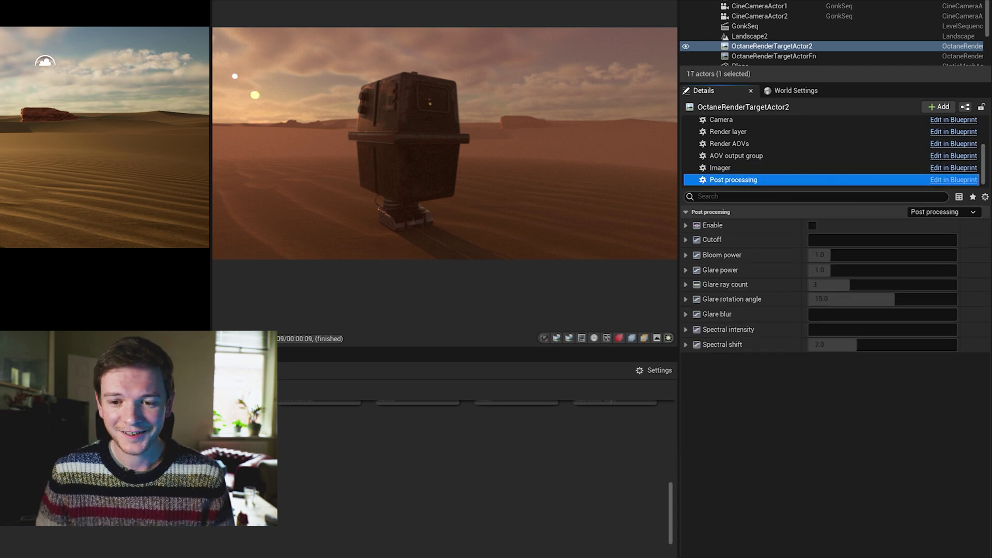
{"action": "left_click", "coordinate": [812, 226]}
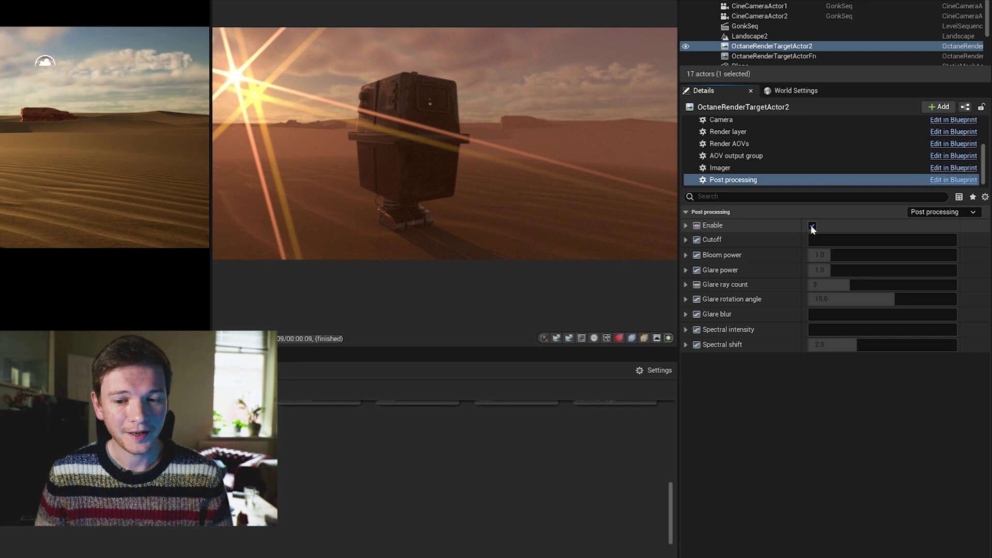
{"action": "left_click", "coordinate": [817, 270]}
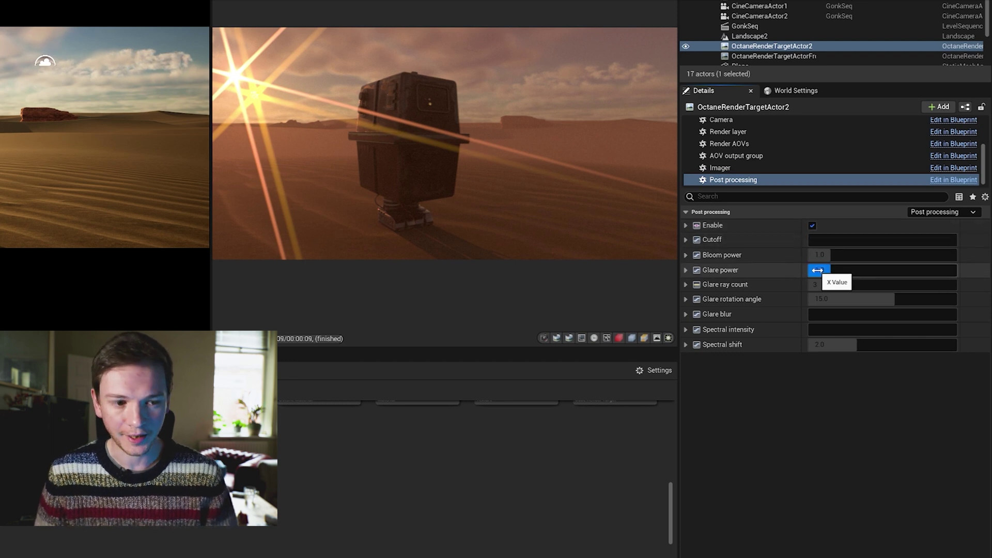
{"action": "type", "text": "0.2"}
{"action": "key", "text": "Return"}
{"action": "mouse_move", "coordinate": [817, 269]}
{"action": "left_mouse_down"}
{"action": "mouse_move", "coordinate": [798, 271]}
{"action": "mouse_move", "coordinate": [814, 255]}
{"action": "left_mouse_up"}
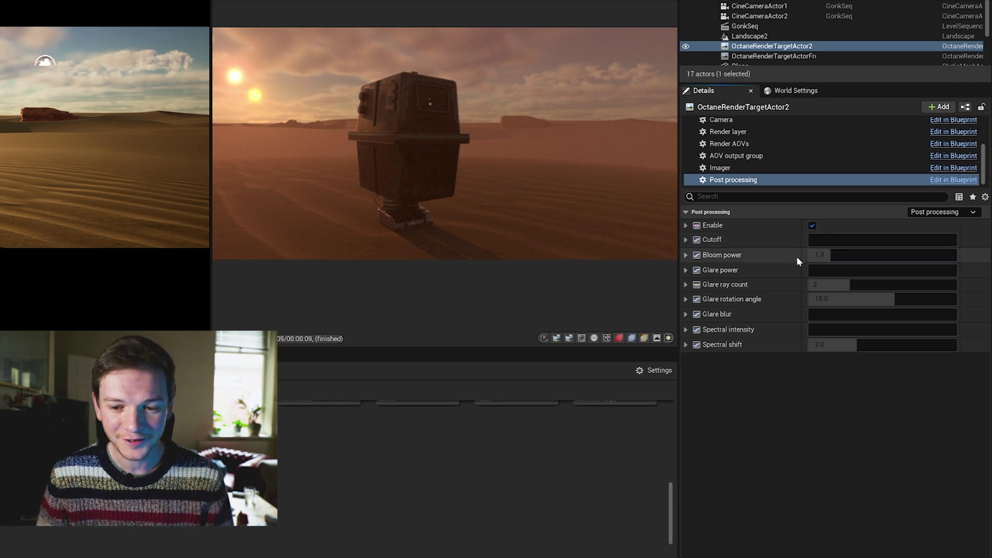
{"action": "left_click_drag", "start_coordinate": [820, 287], "coordinate": [820, 287]}
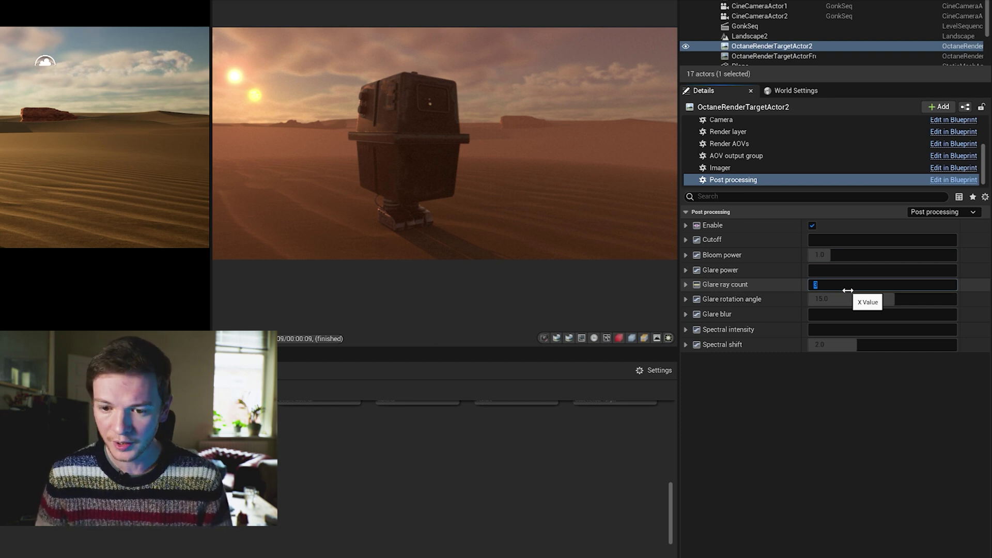
{"action": "type", "text": "1"}
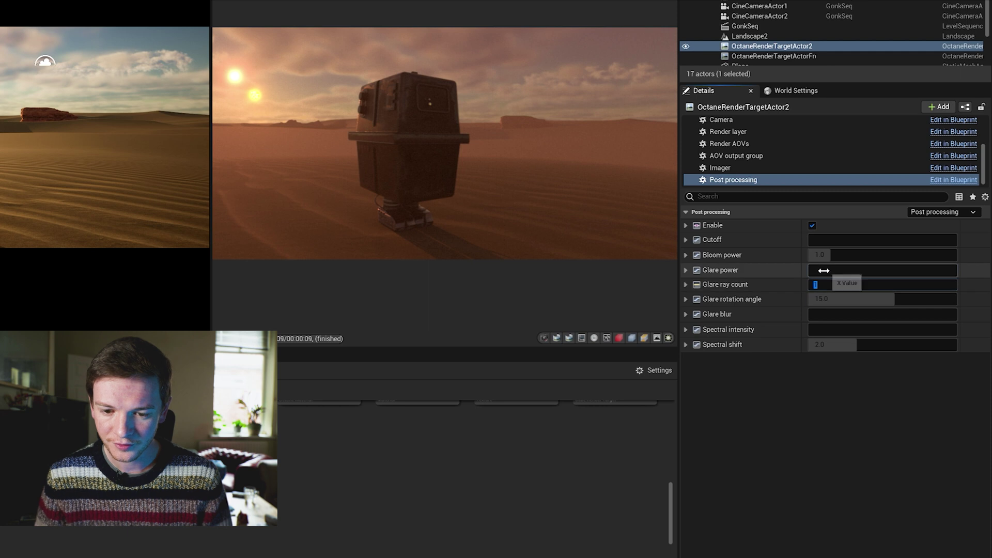
{"action": "left_click_drag", "start_coordinate": [819, 269], "coordinate": [827, 300]}
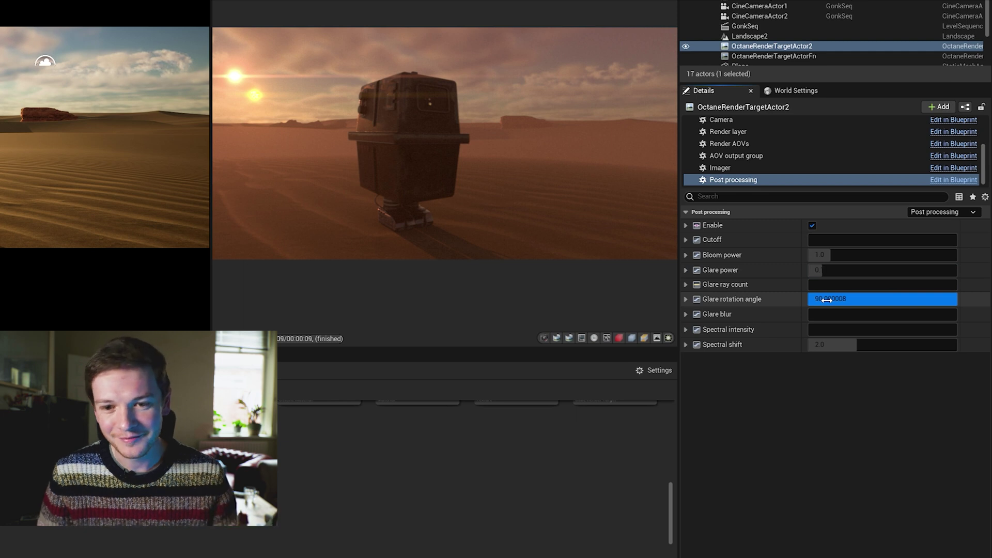